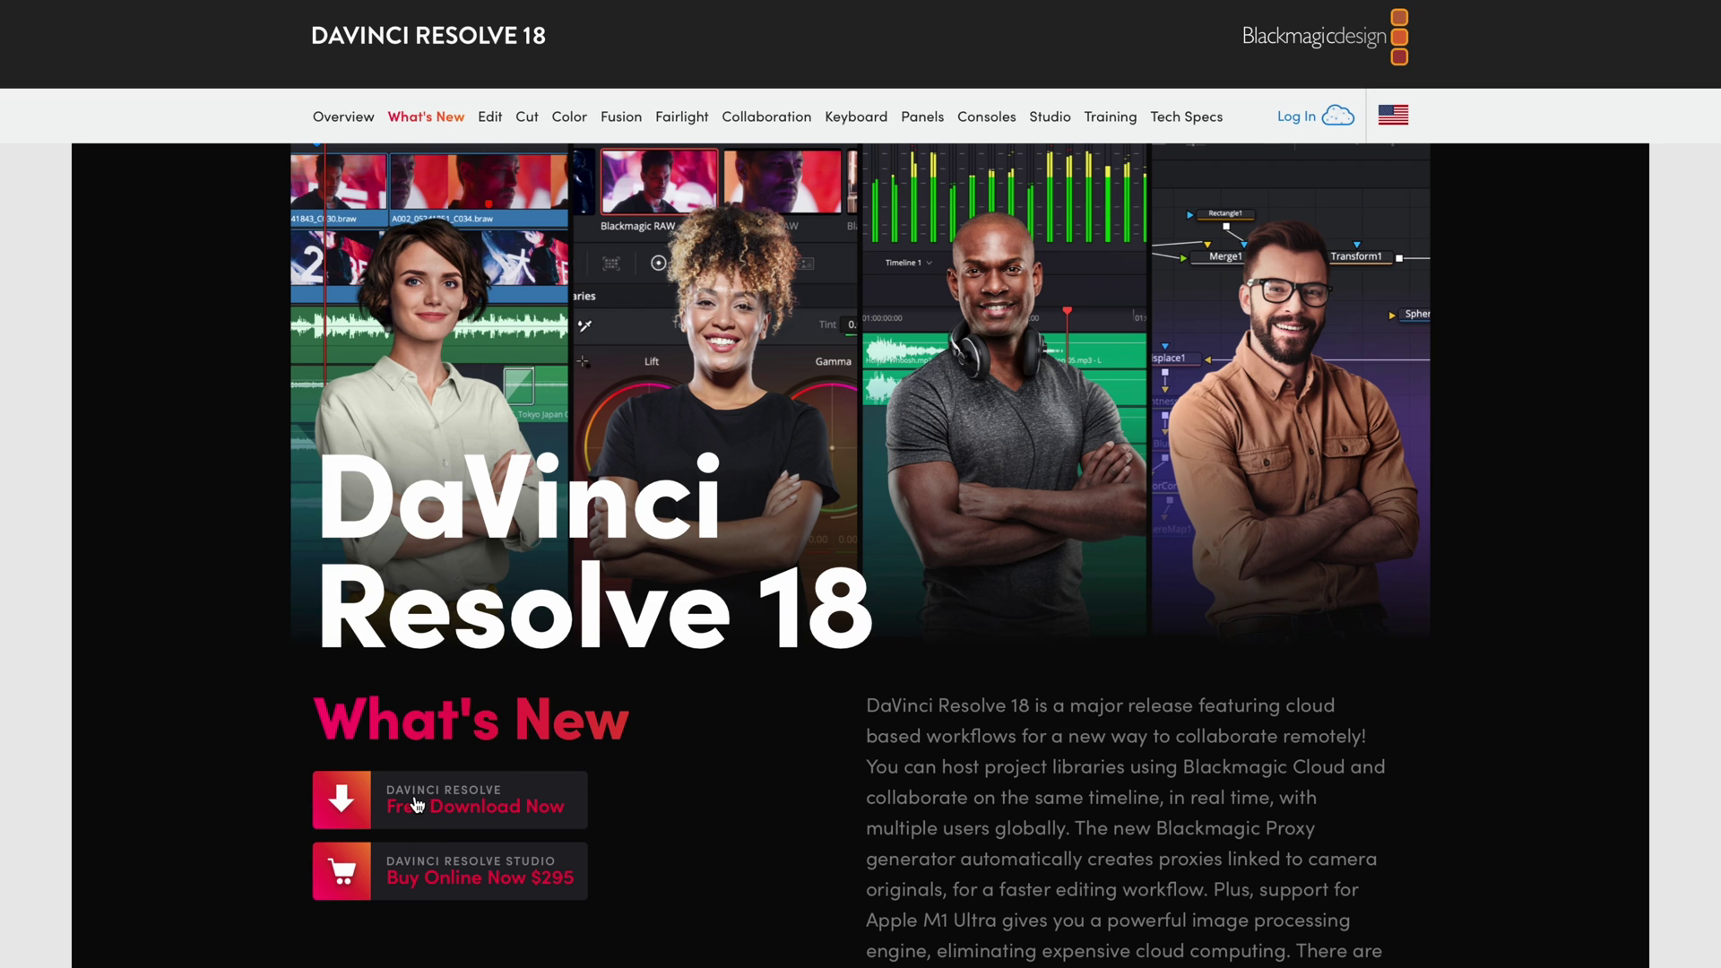
Choose the DaVinci Resolve Studio 18 Beta Mac OS X download to reach its registration form
left_click(477, 797)
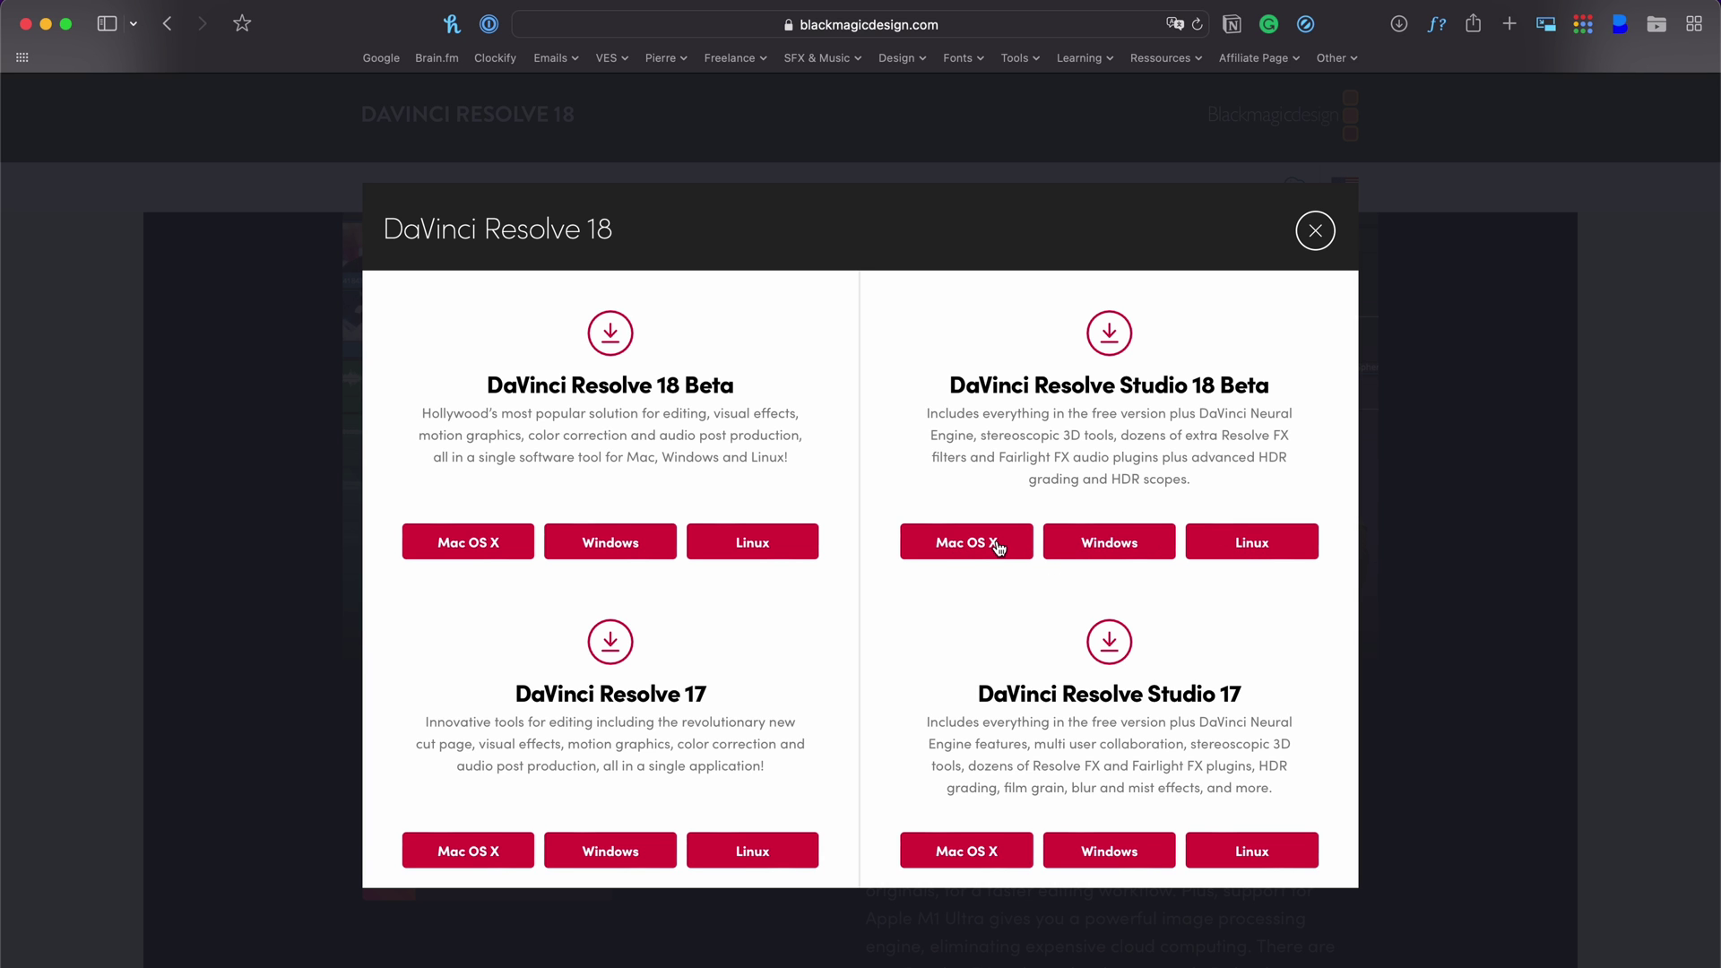
left_click(967, 544)
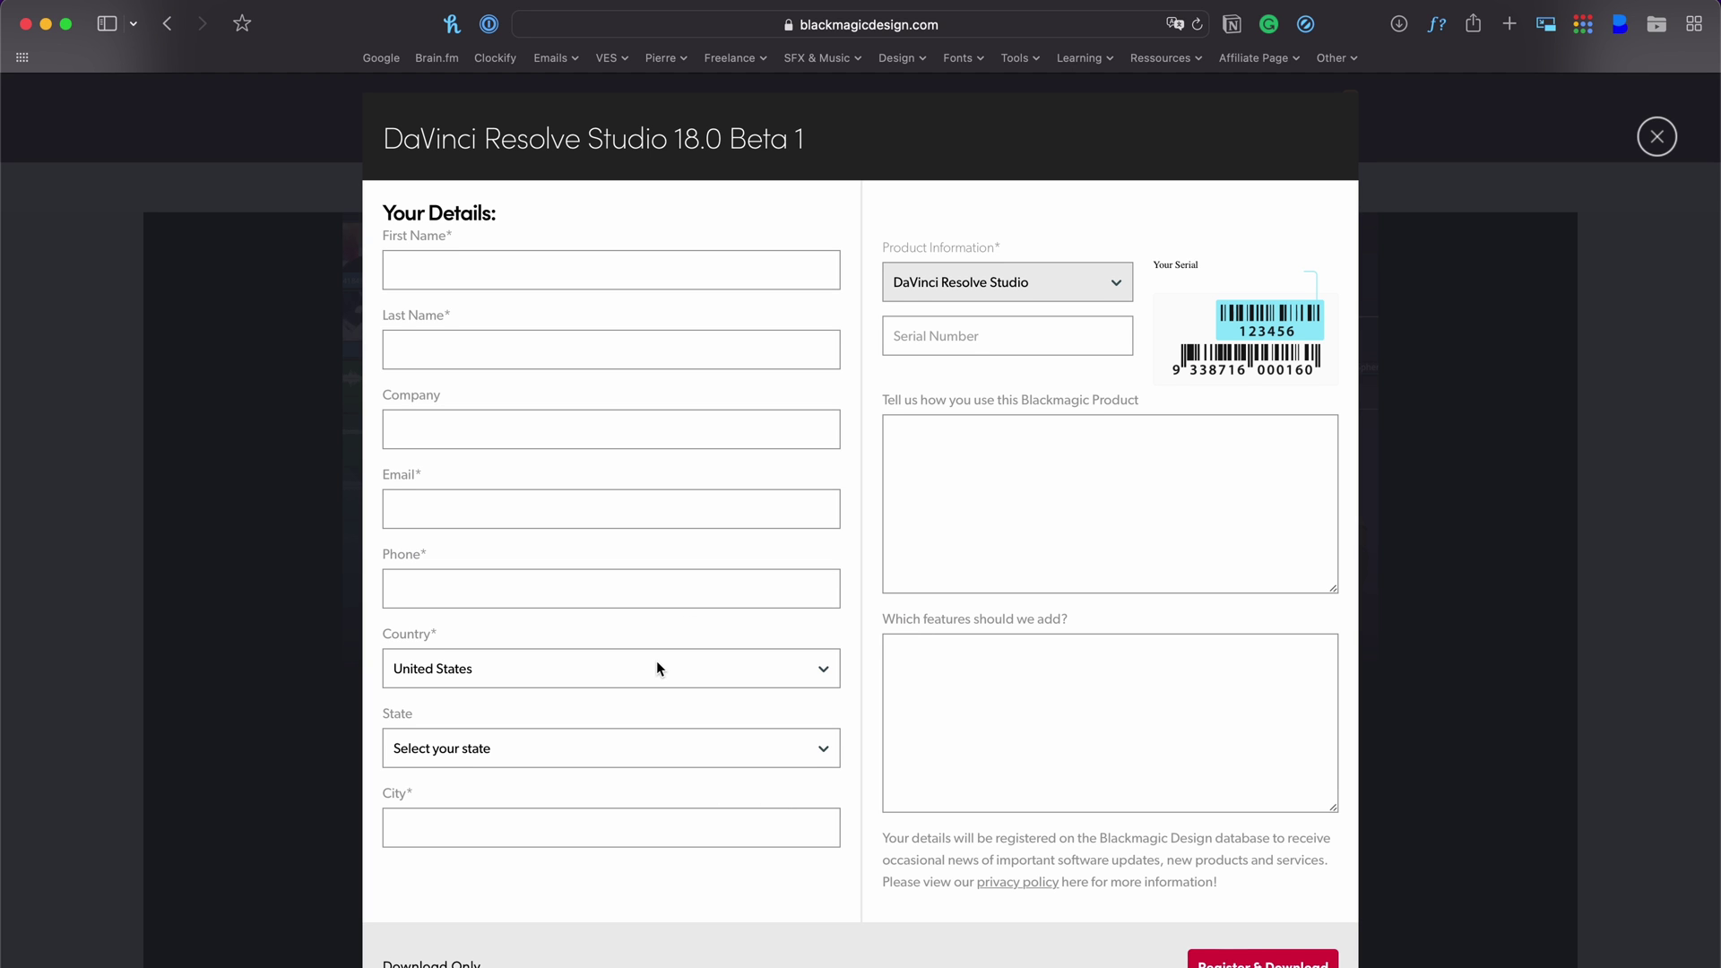
Skip registration with Download Only so the Resolve Studio 18 .dmg downloads to the desktop
scroll(656, 667, "down", 1)
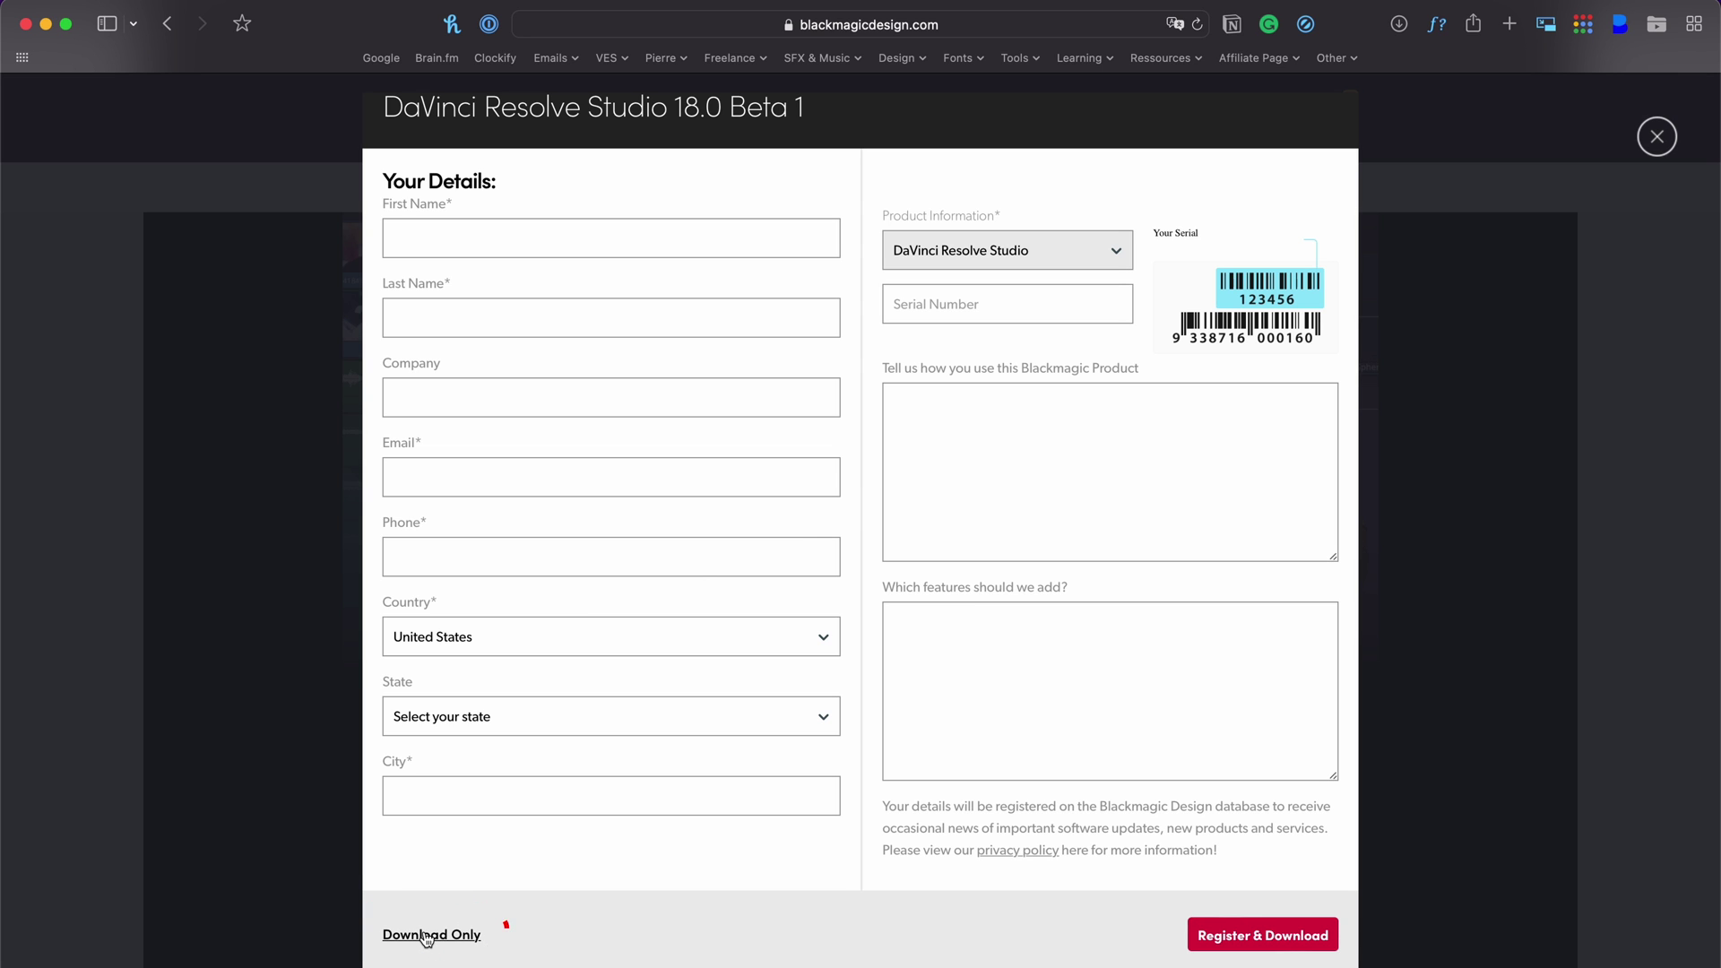
left_click(427, 935)
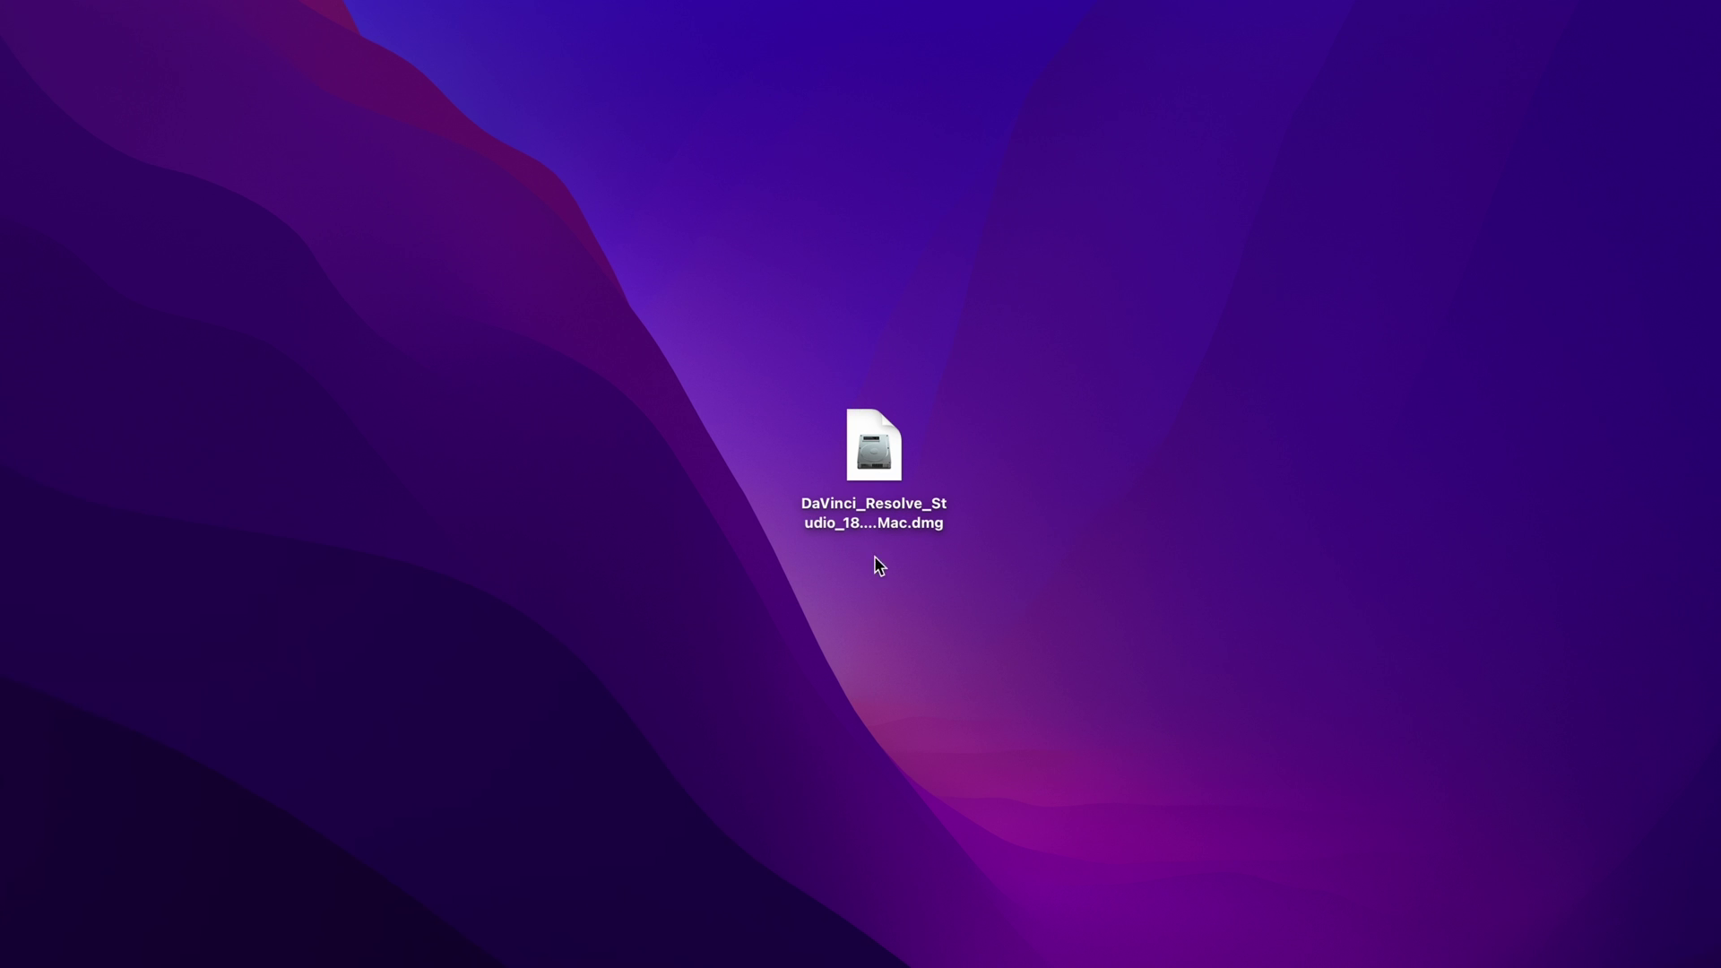
Mount the disk image and run Install Resolve 18.0.0b, accepting the licence, onto Macintosh HD
left_click(868, 472)
double_click(867, 472)
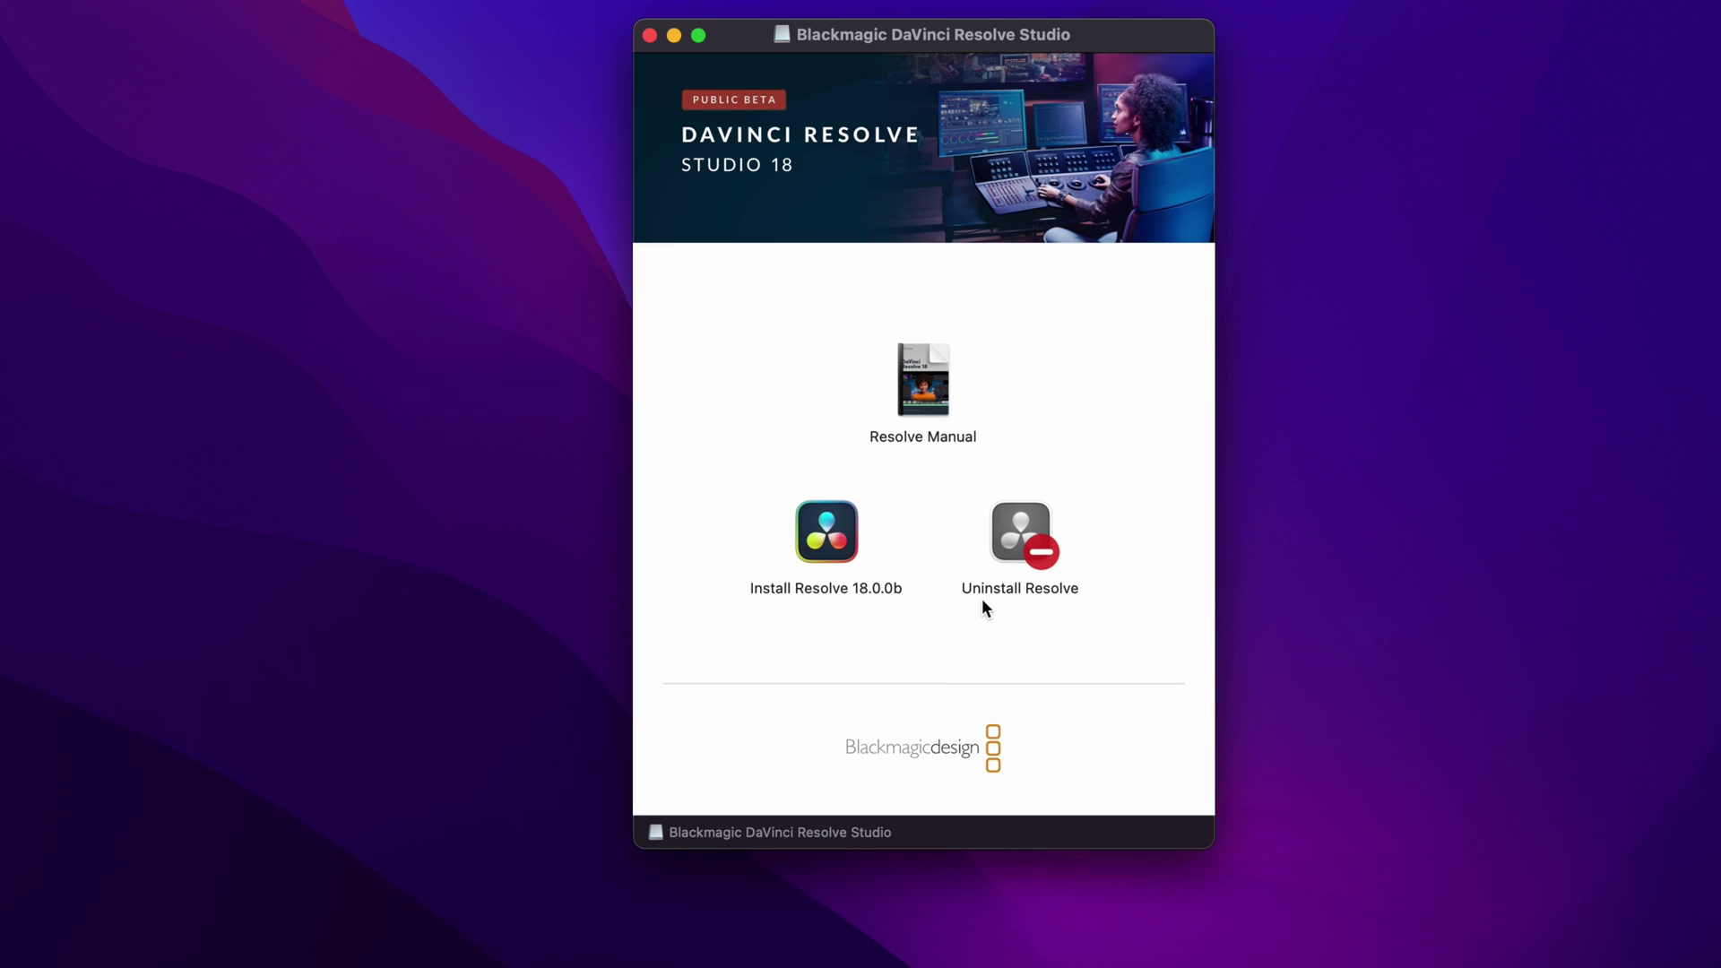
double_click(843, 541)
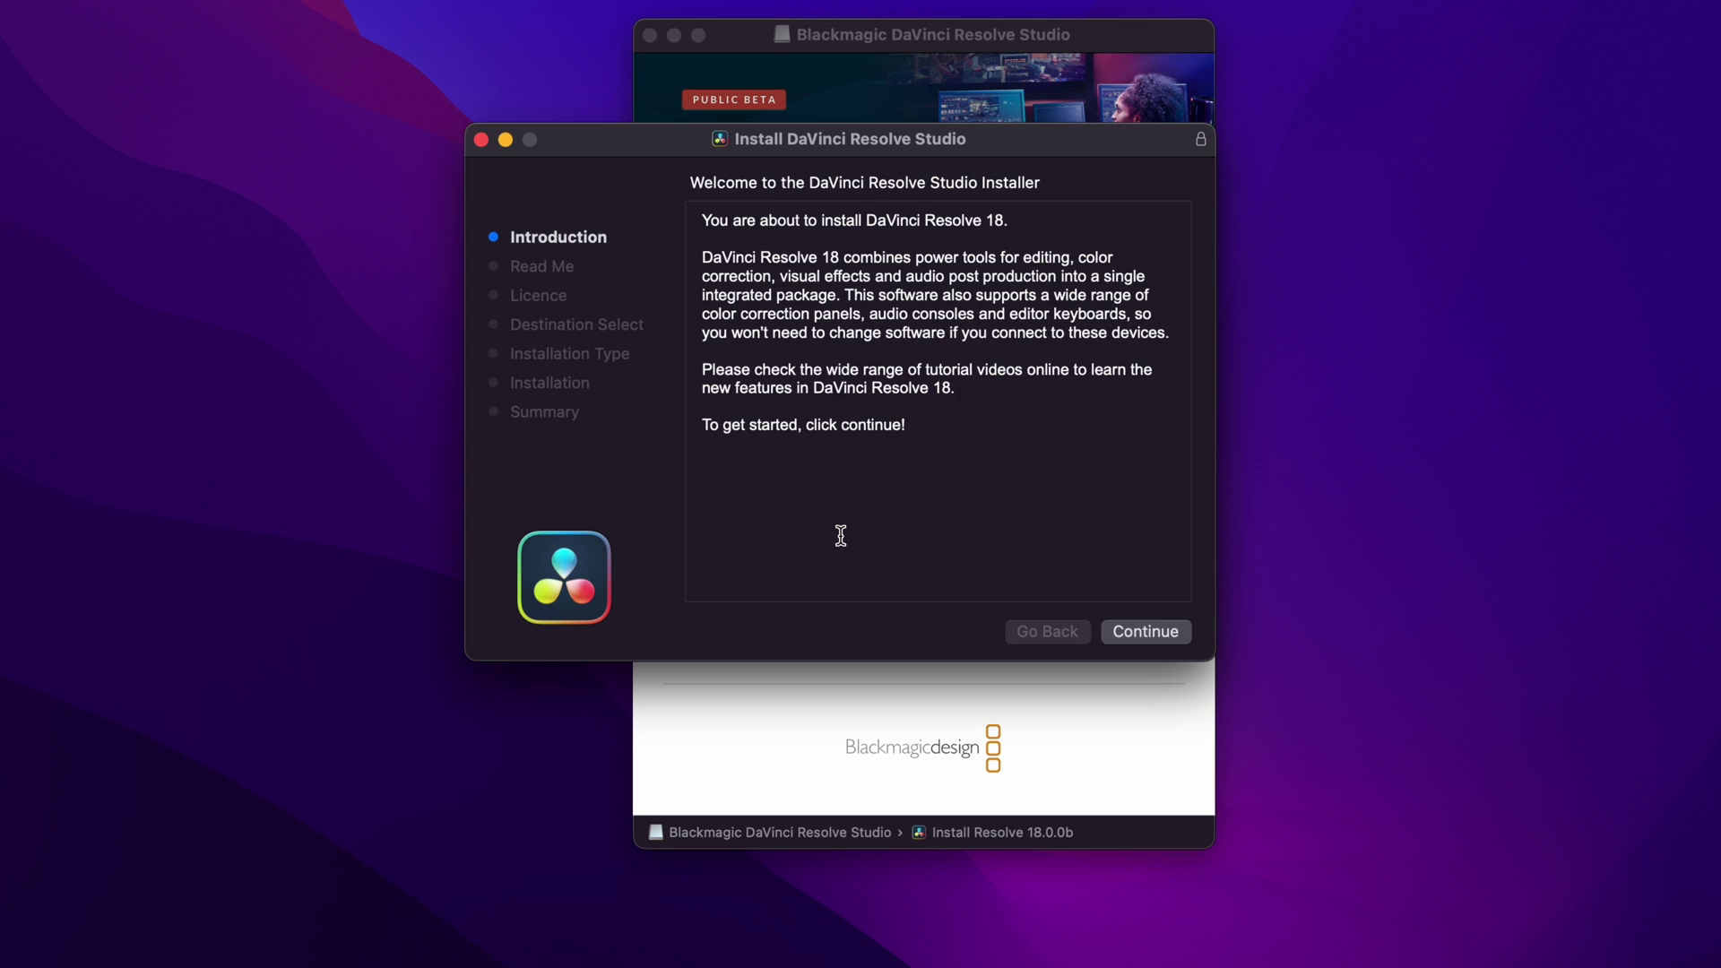
left_click(1157, 632)
left_click(1156, 630)
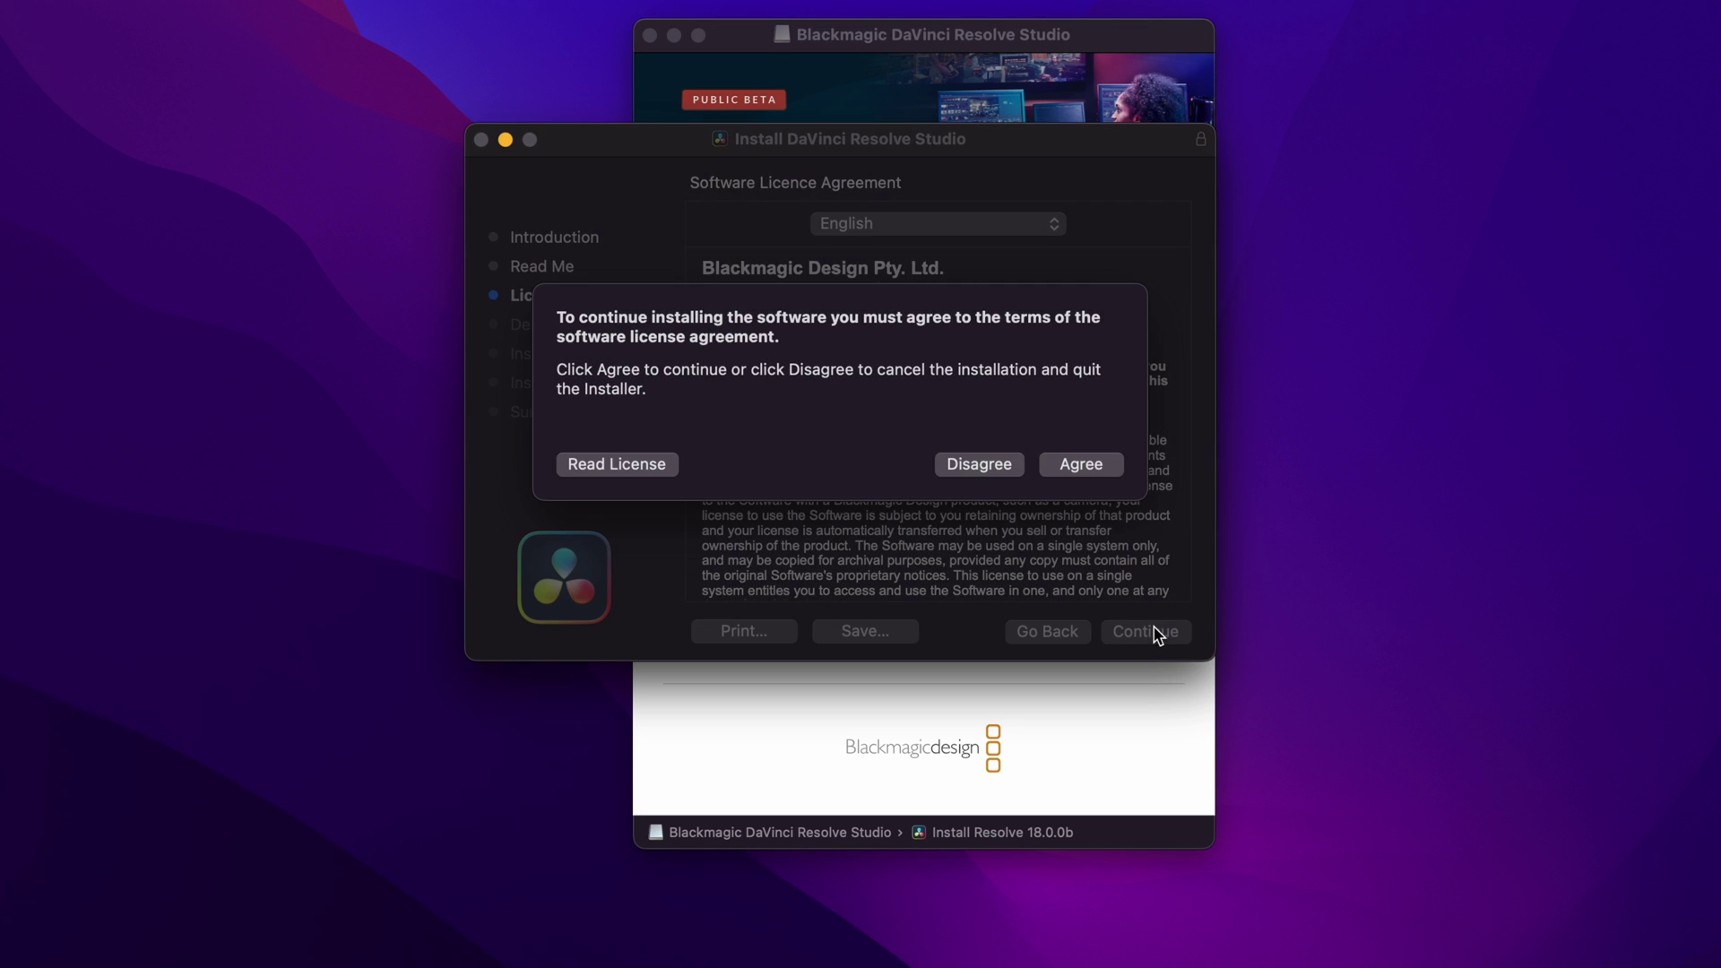
left_click(1084, 465)
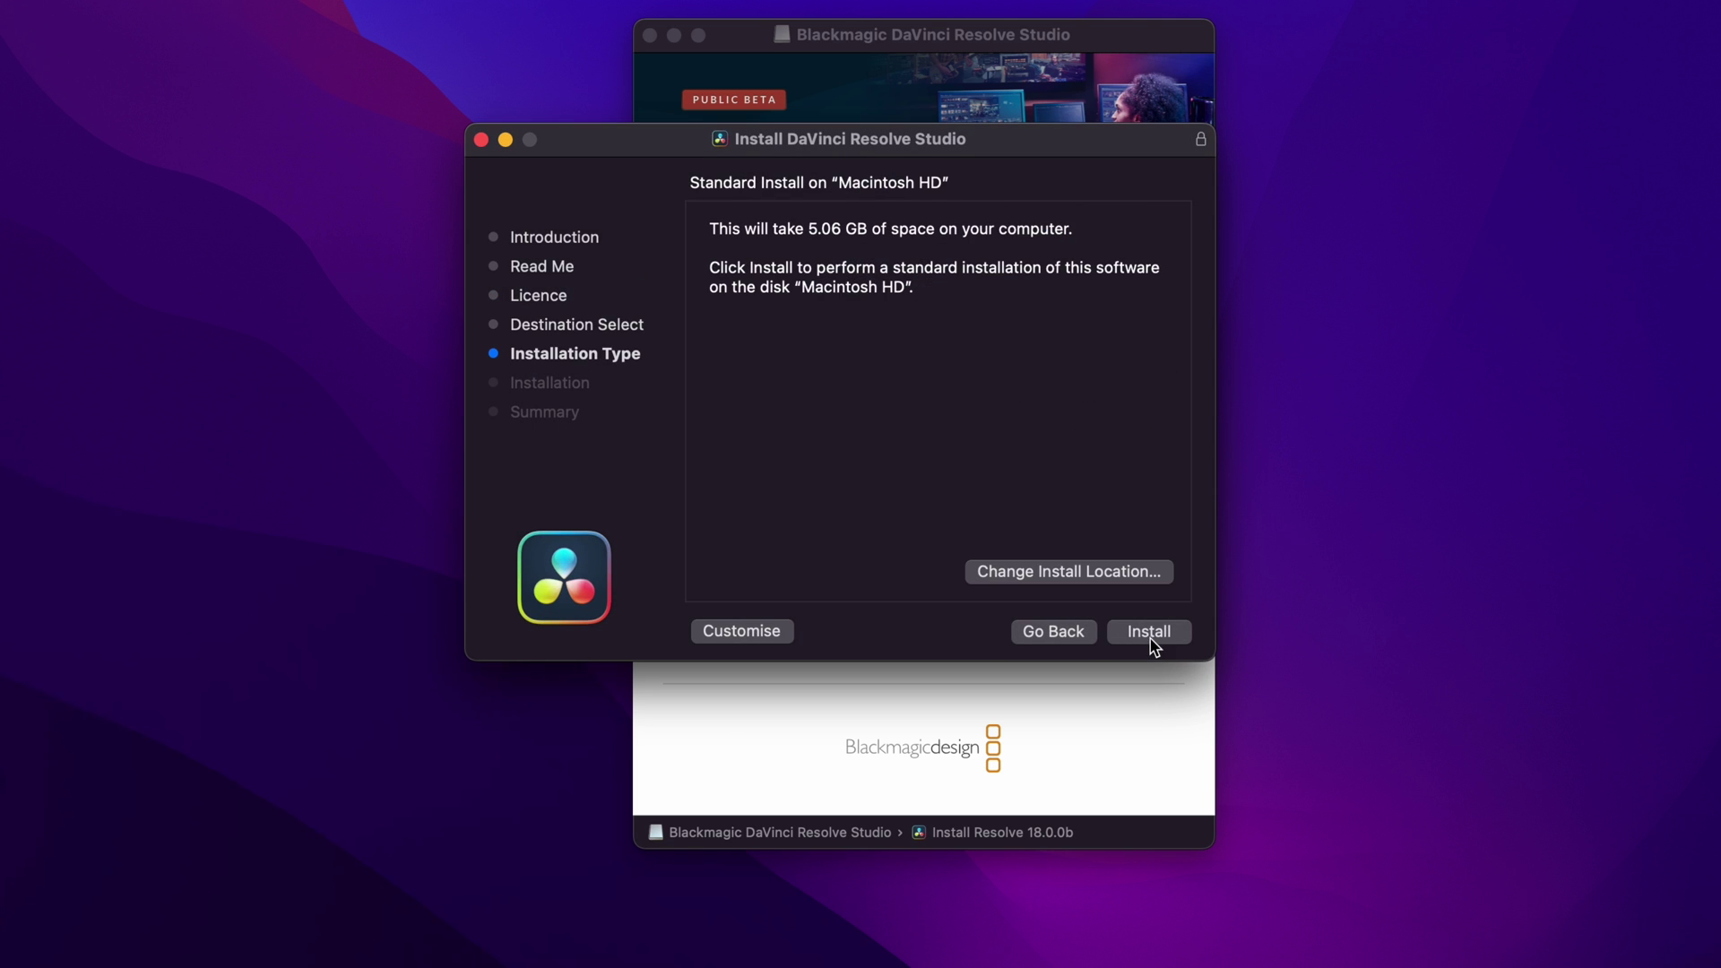
left_click(1151, 636)
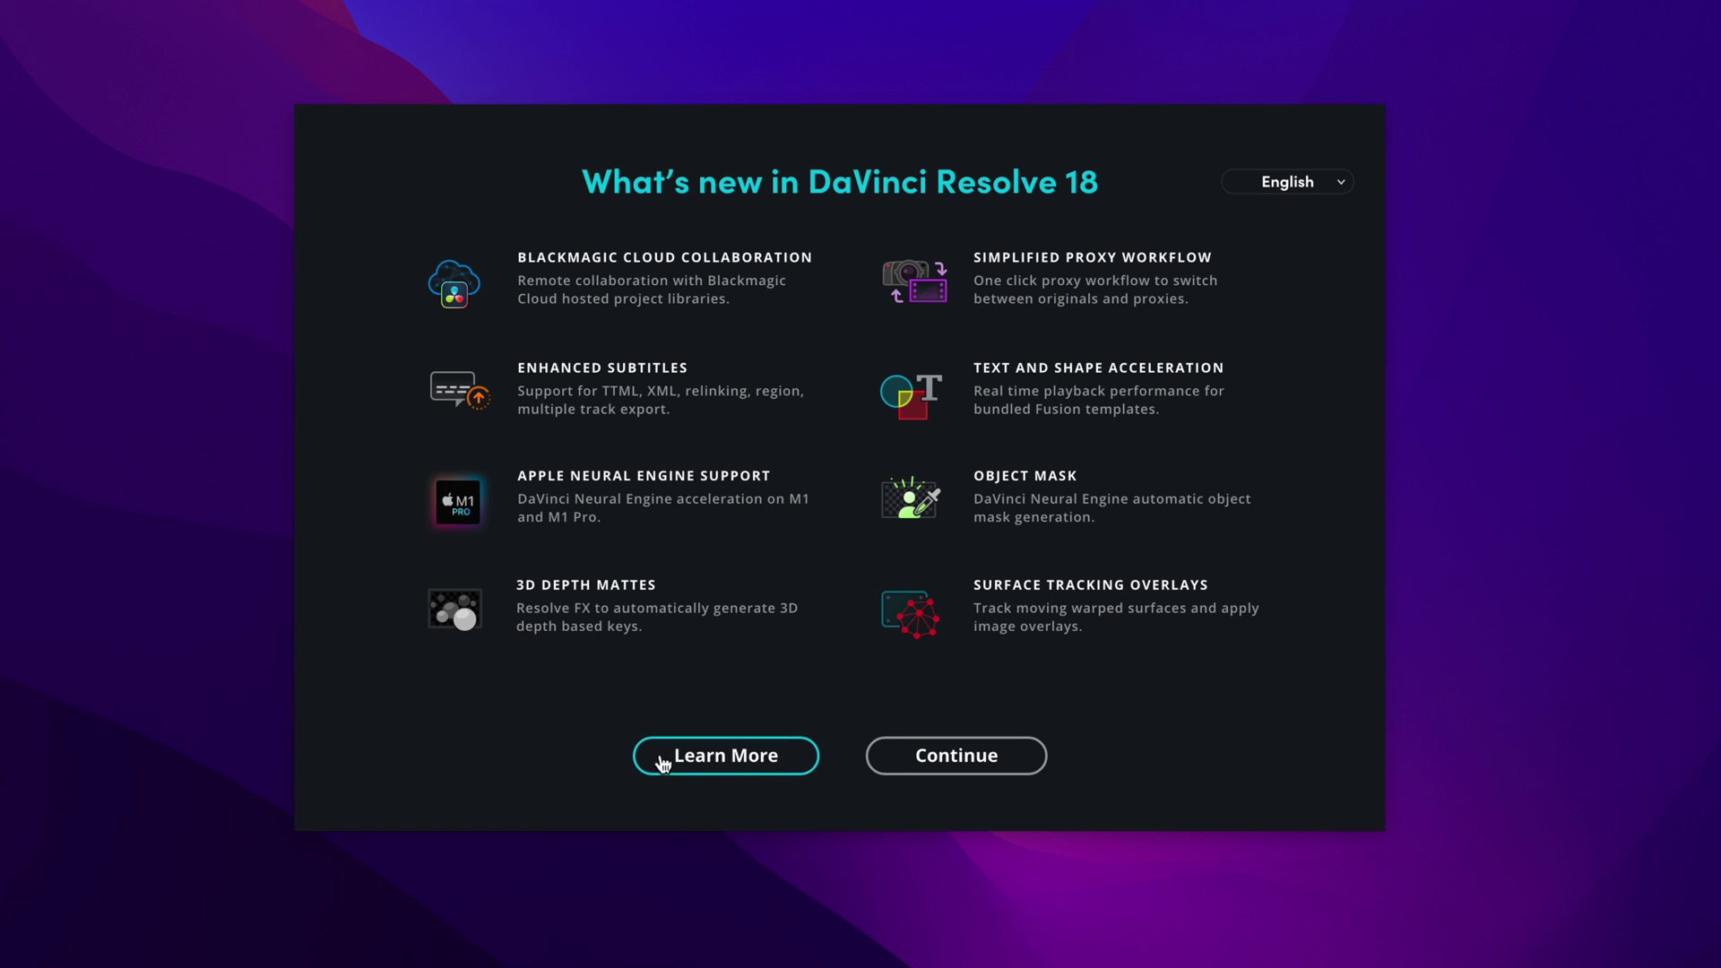
Continue past What's New and press Start to reach the Project Manager
left_click(969, 764)
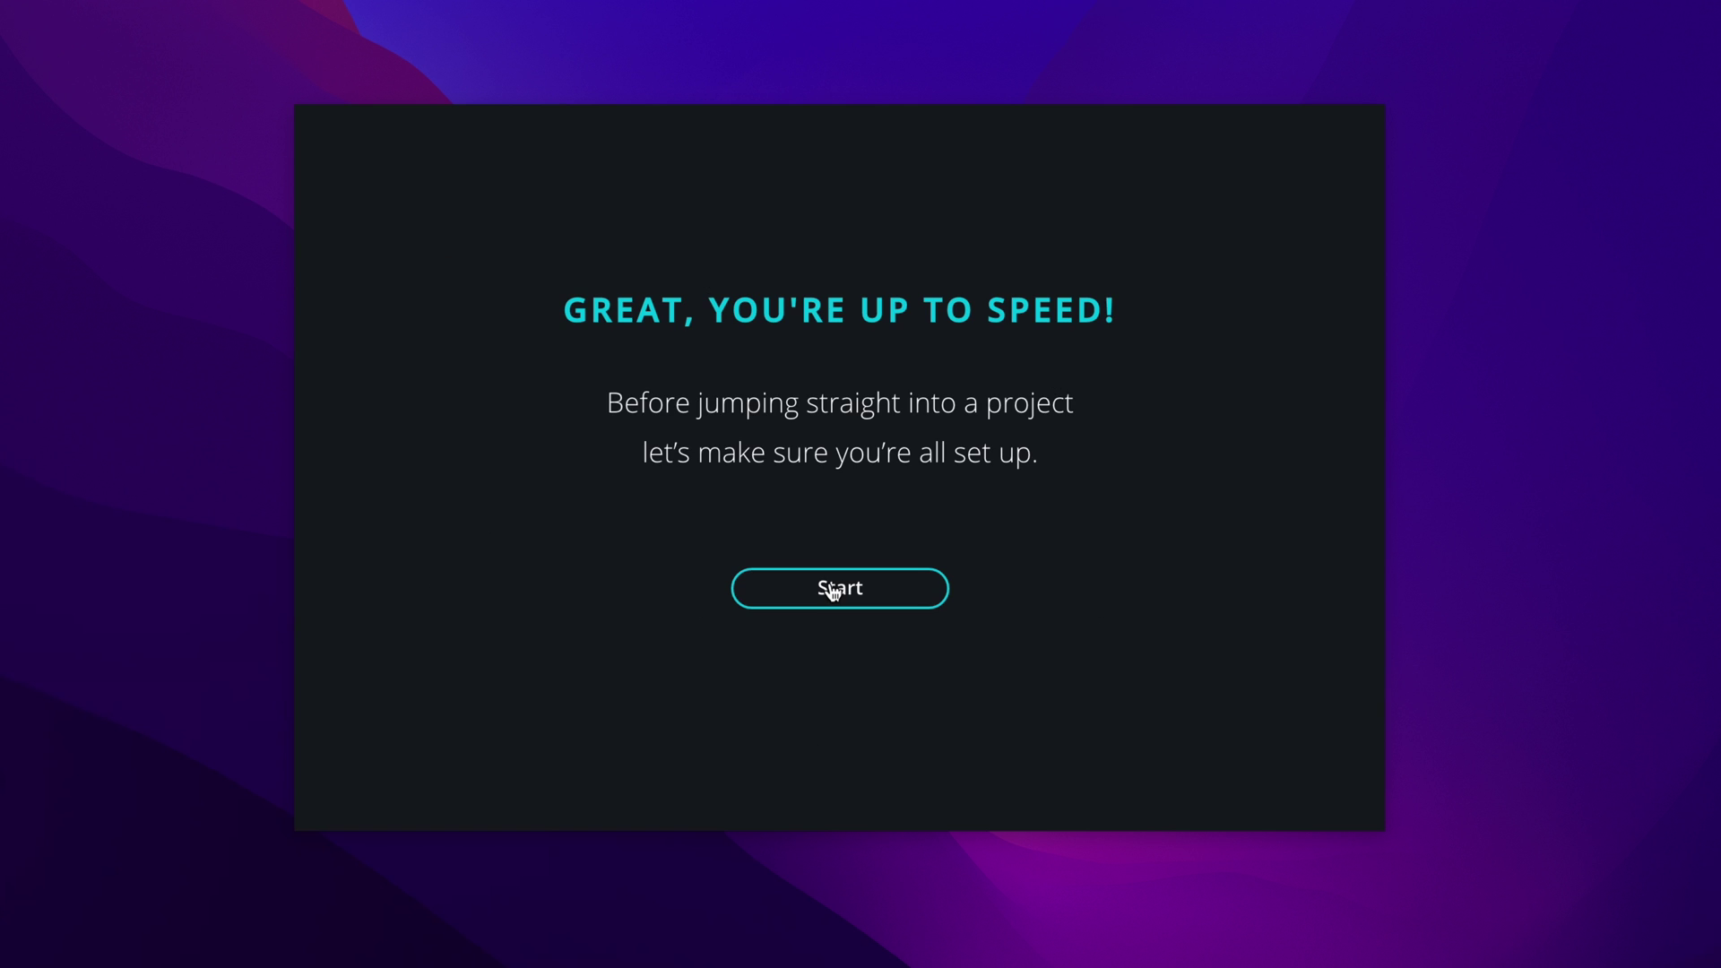
left_click(832, 589)
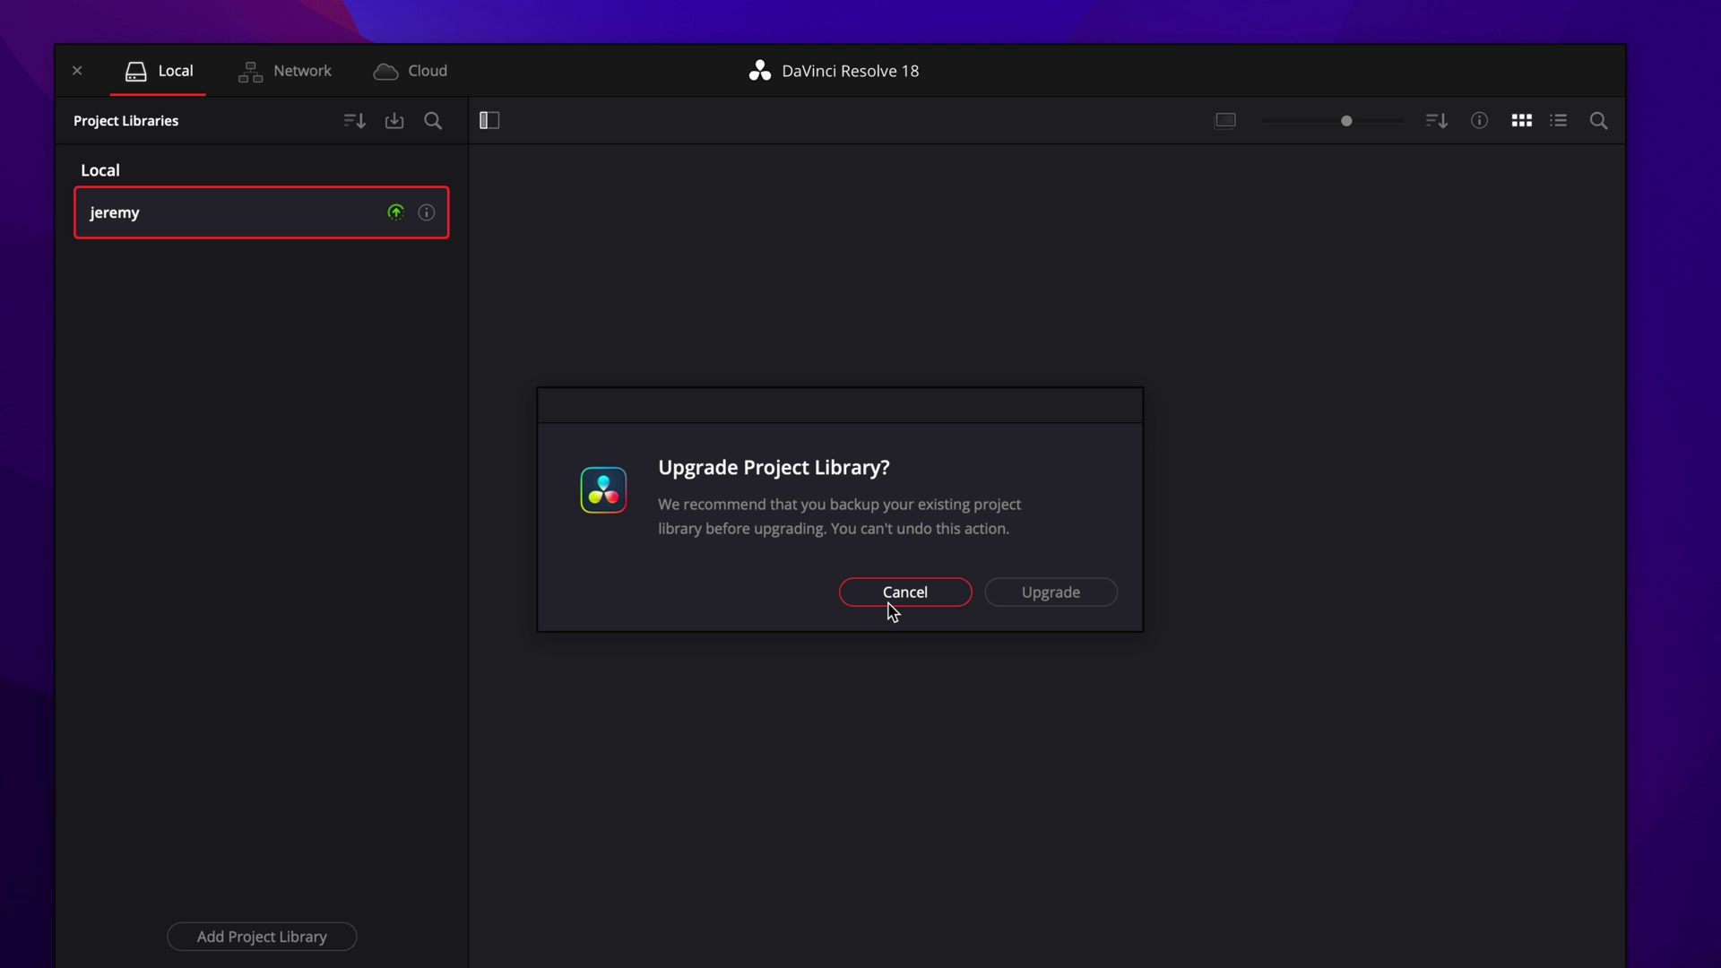
Cancel the upgrade prompt and choose Back Up from the local library's info panel
left_click(890, 605)
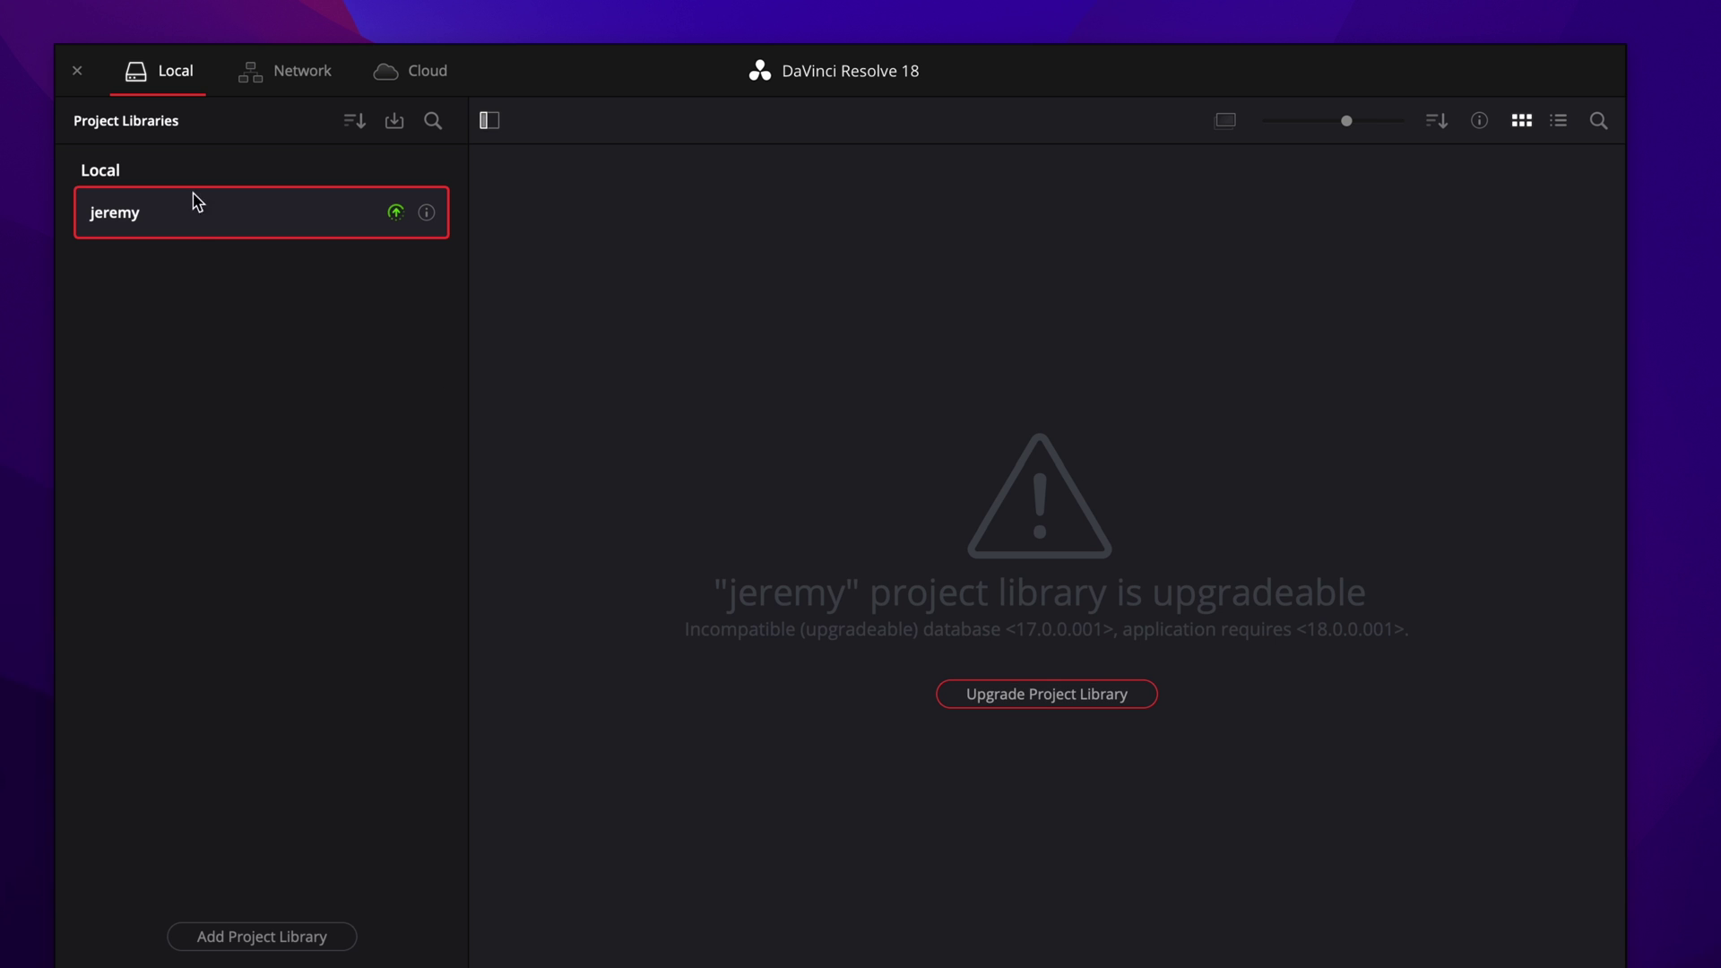
left_click(427, 213)
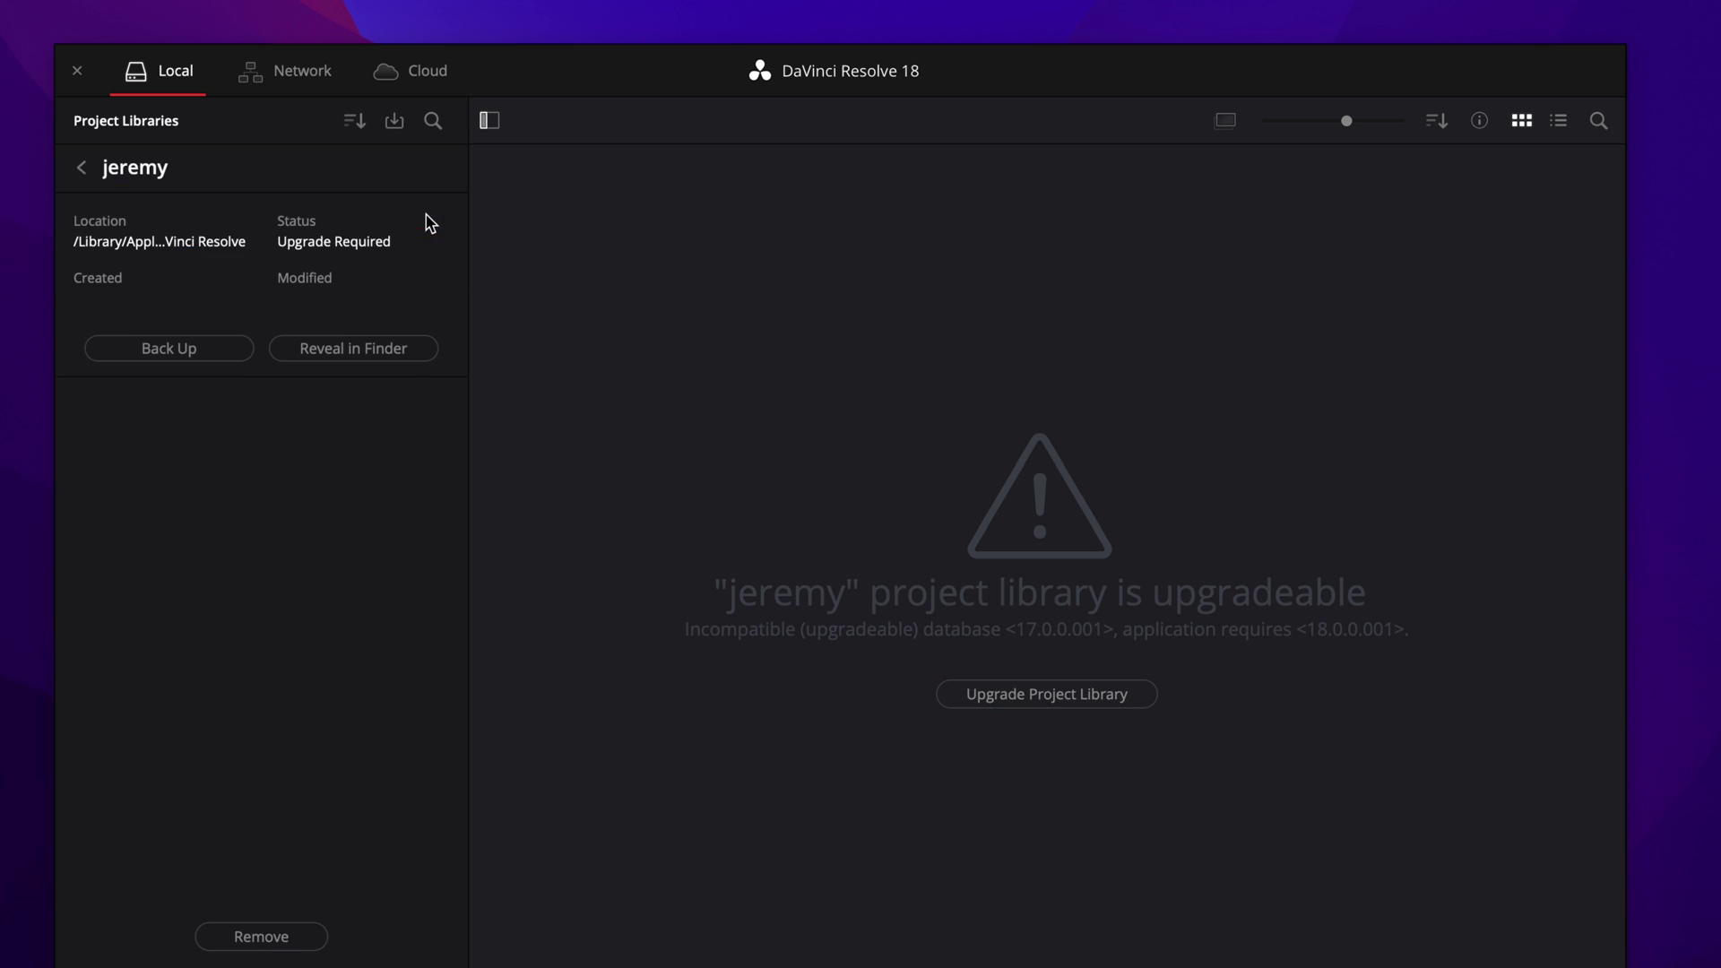
left_click(176, 352)
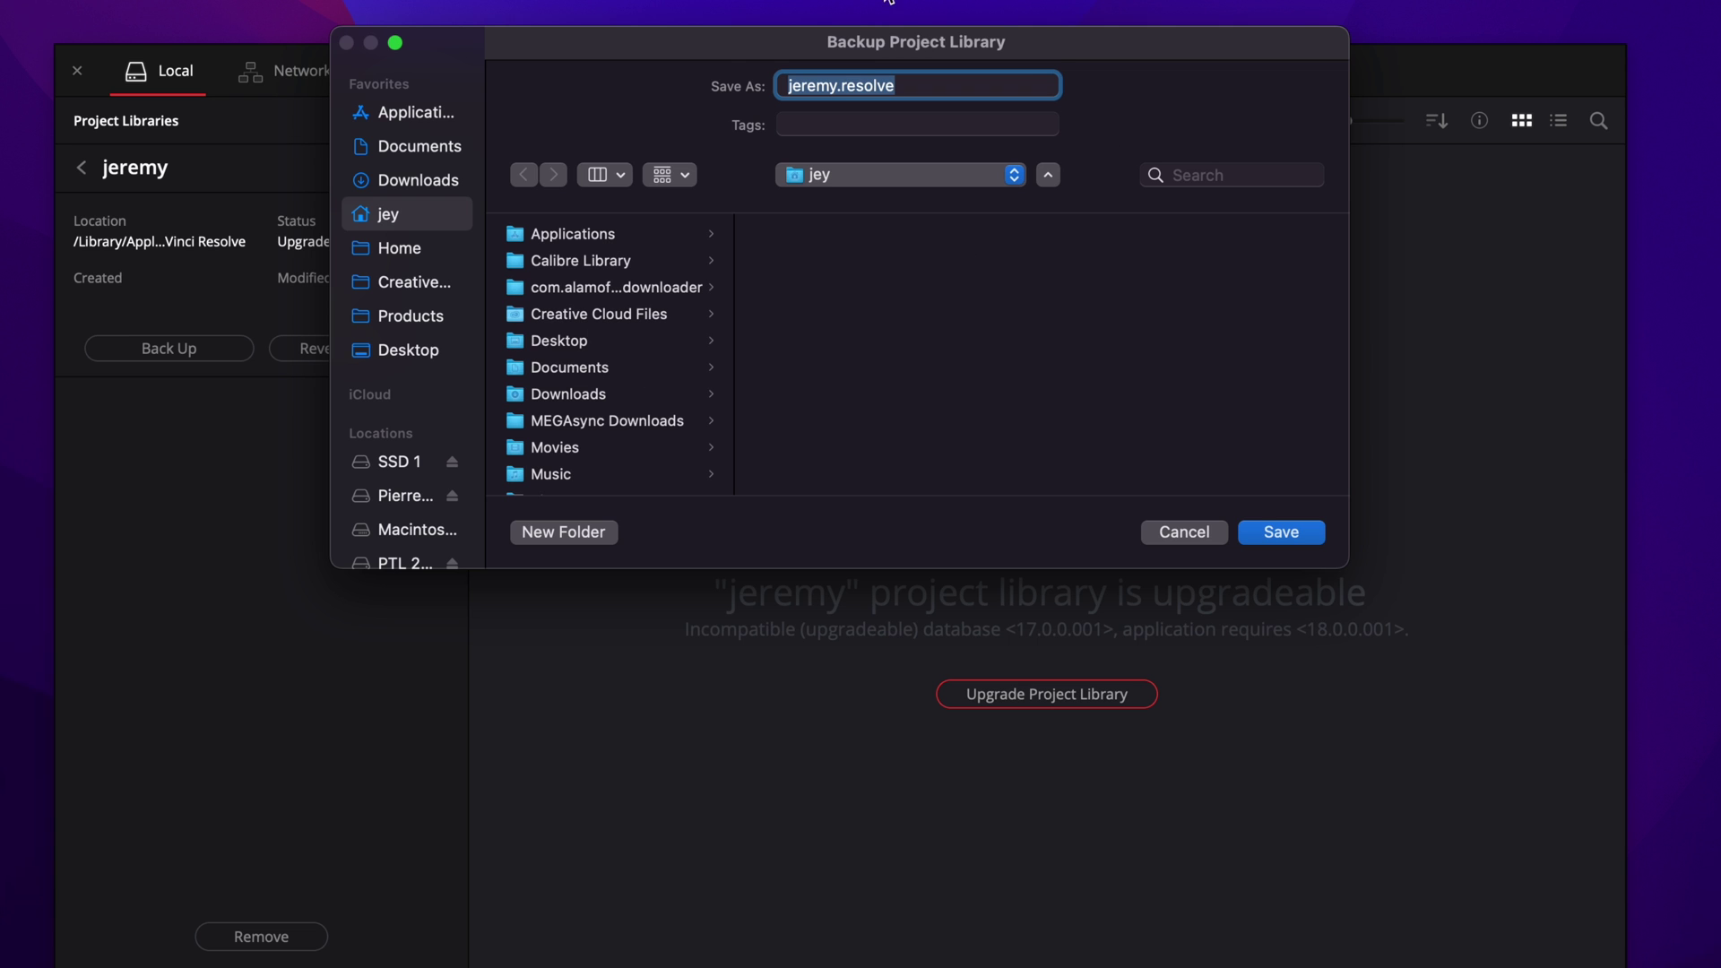
Save the .resolve library backup to the Desktop and acknowledge the success message
left_click(400, 354)
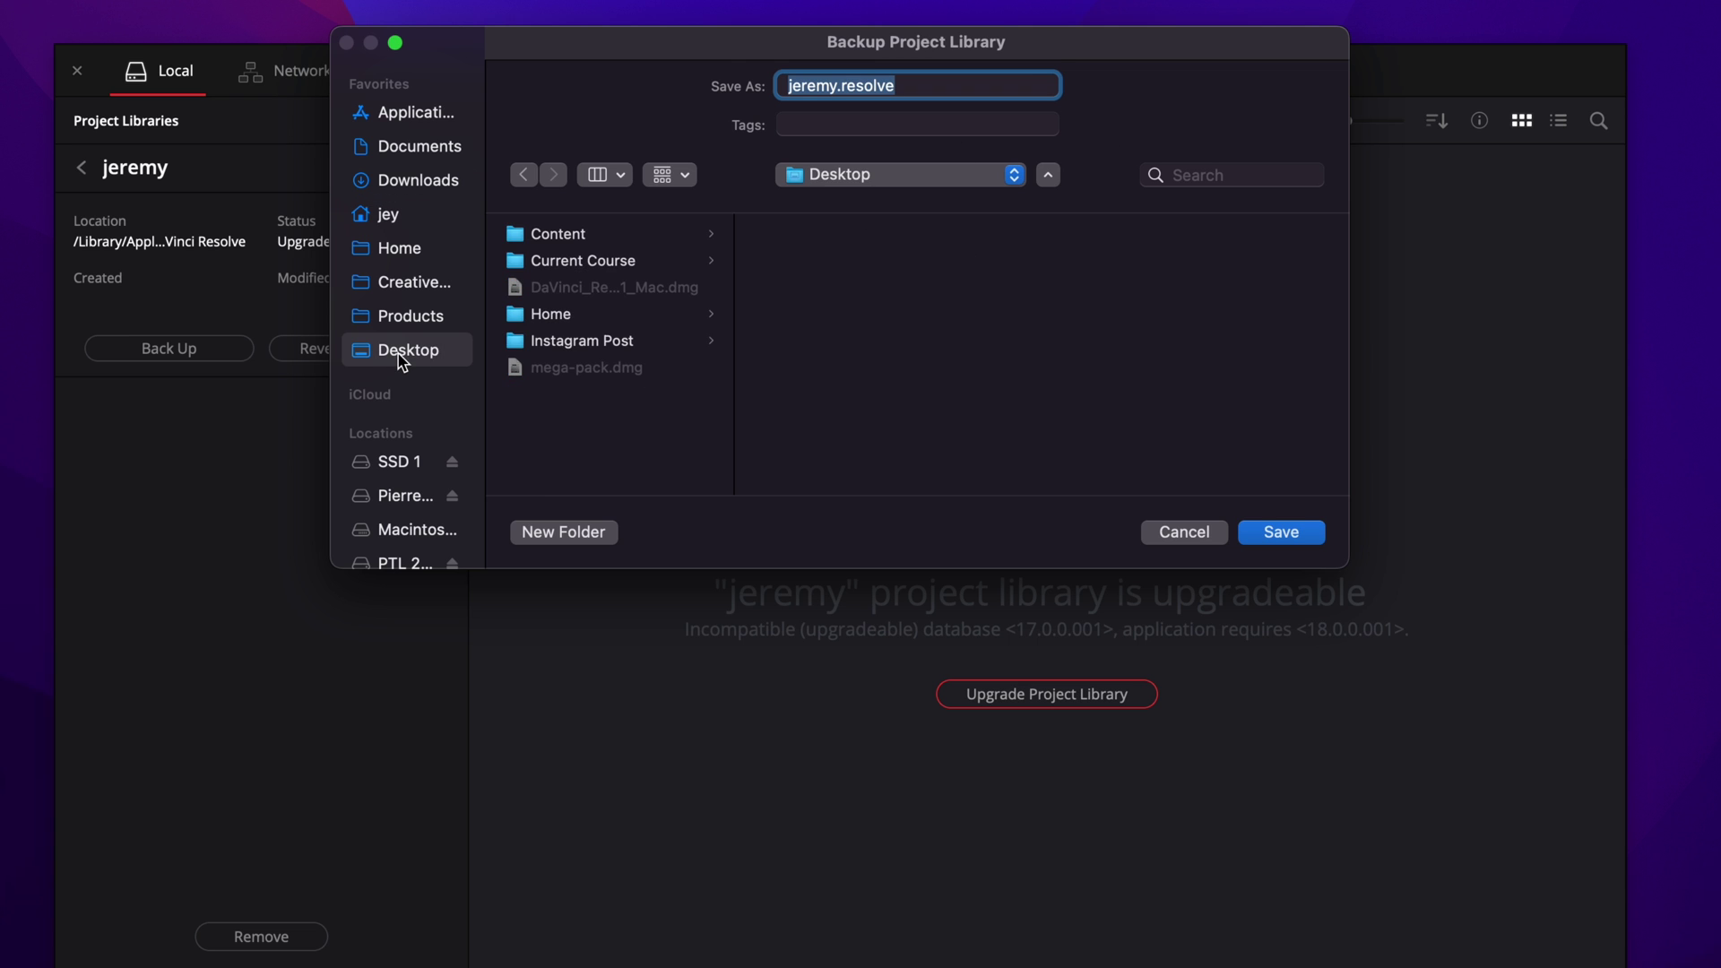
left_click(1297, 536)
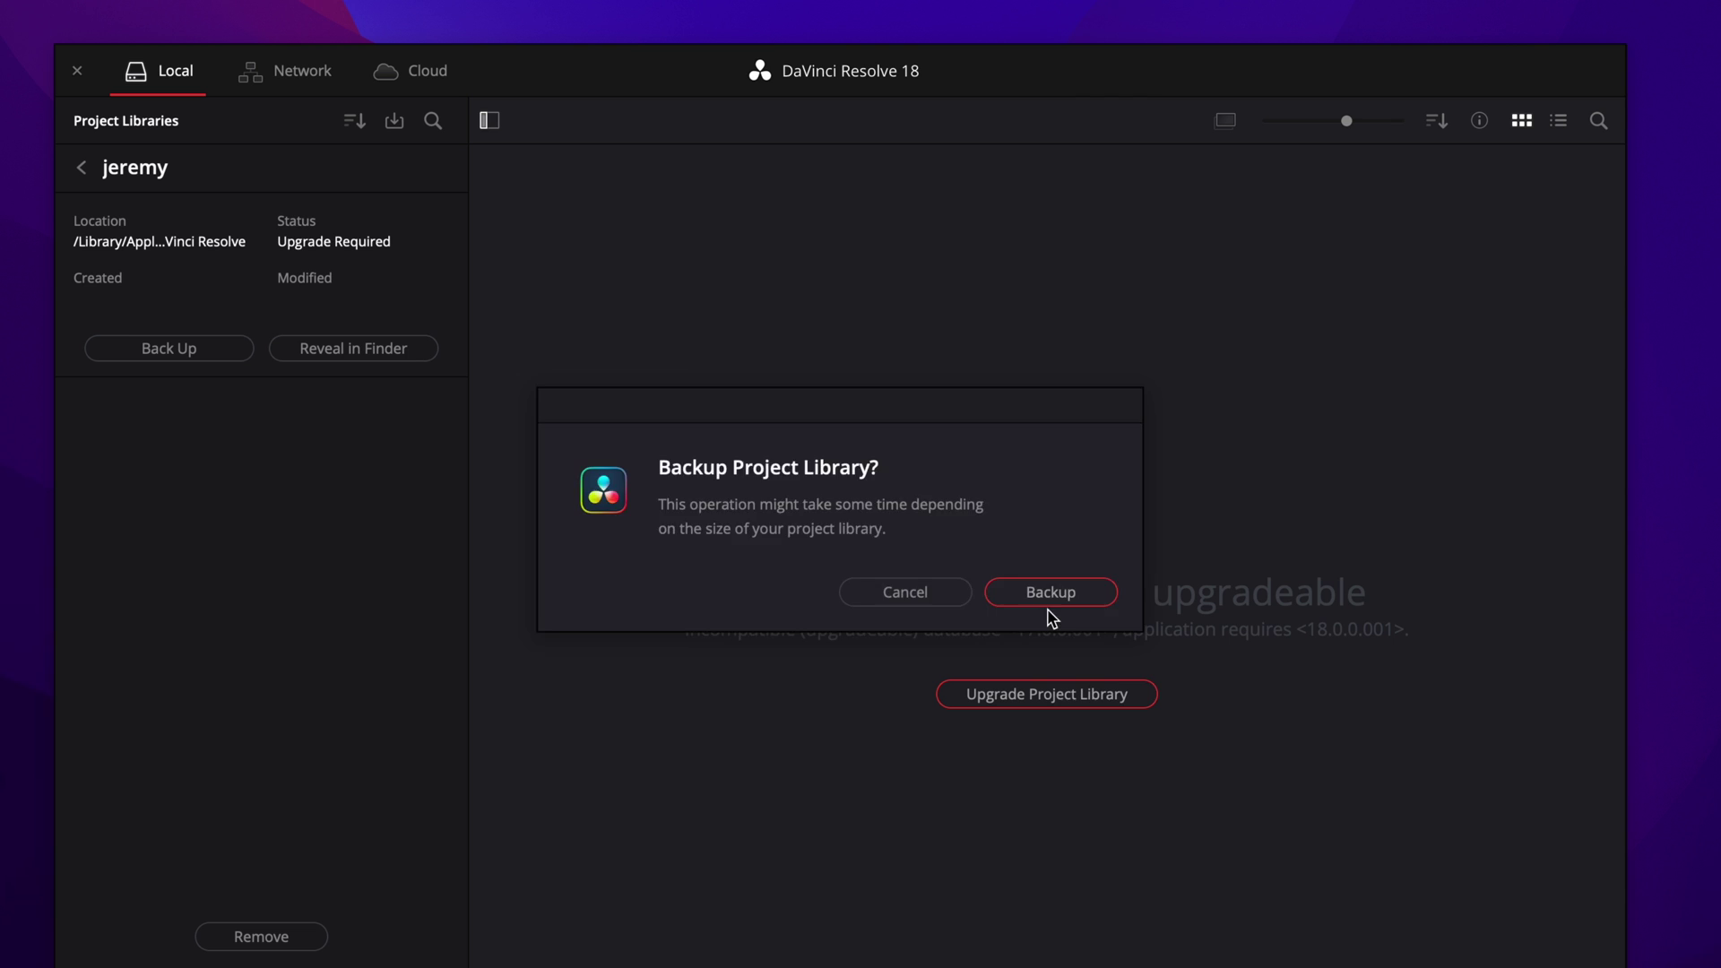
left_click(1047, 601)
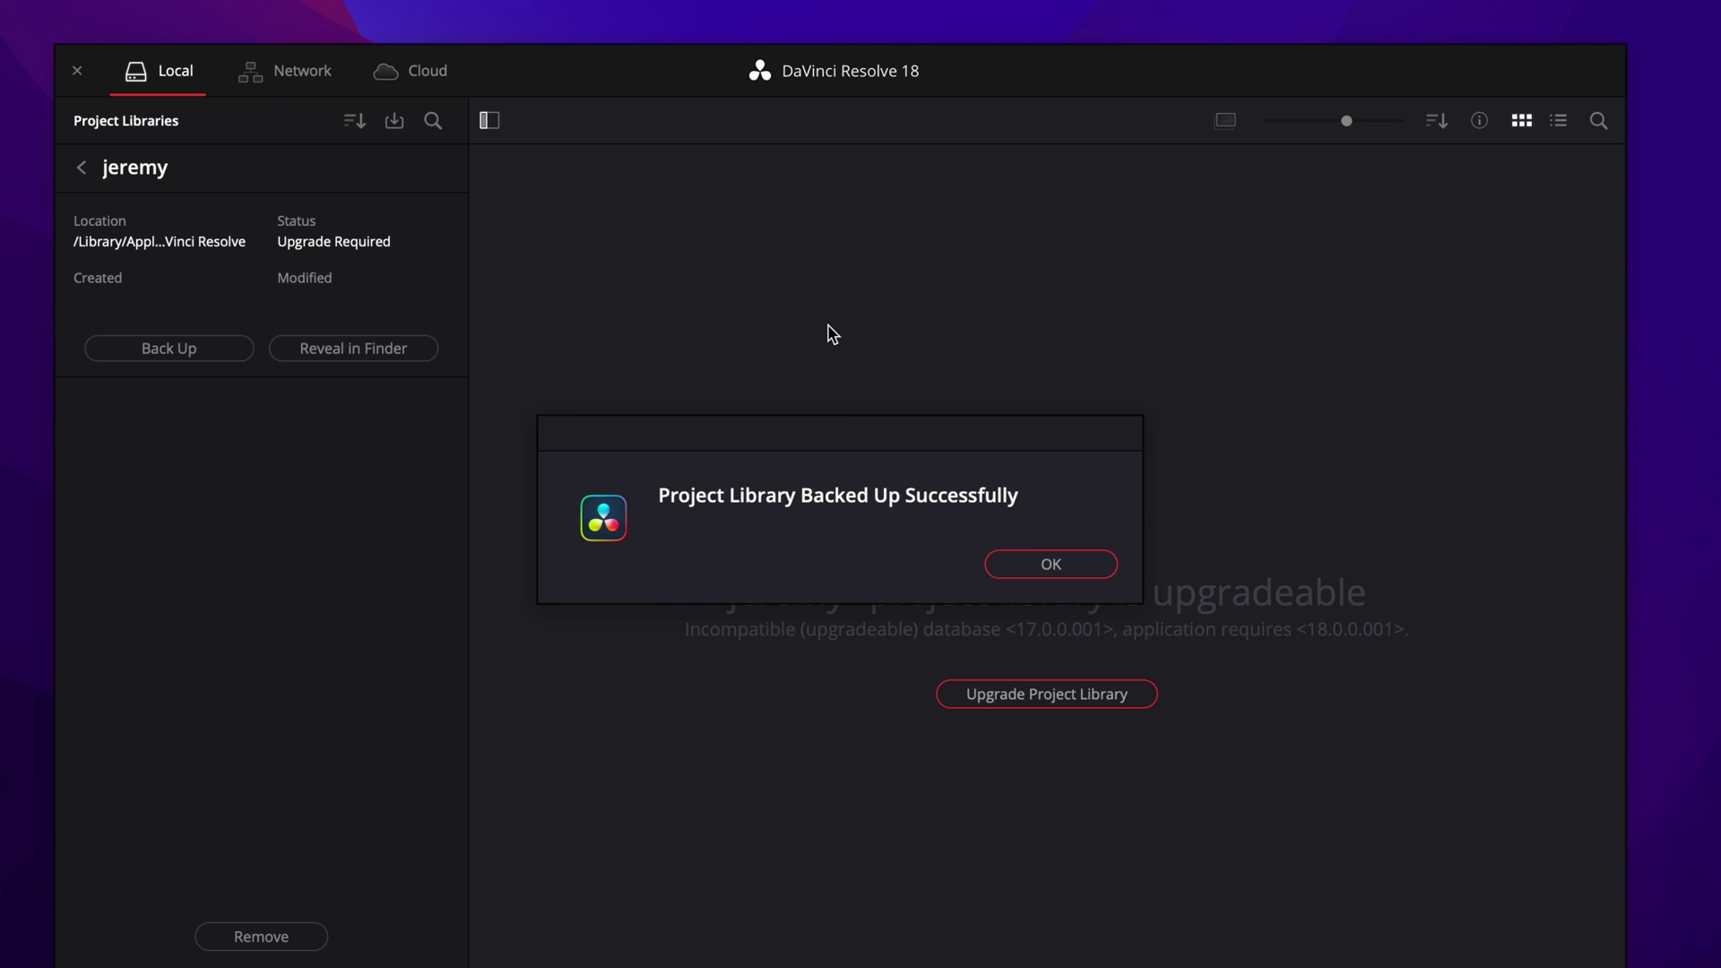
left_click(989, 564)
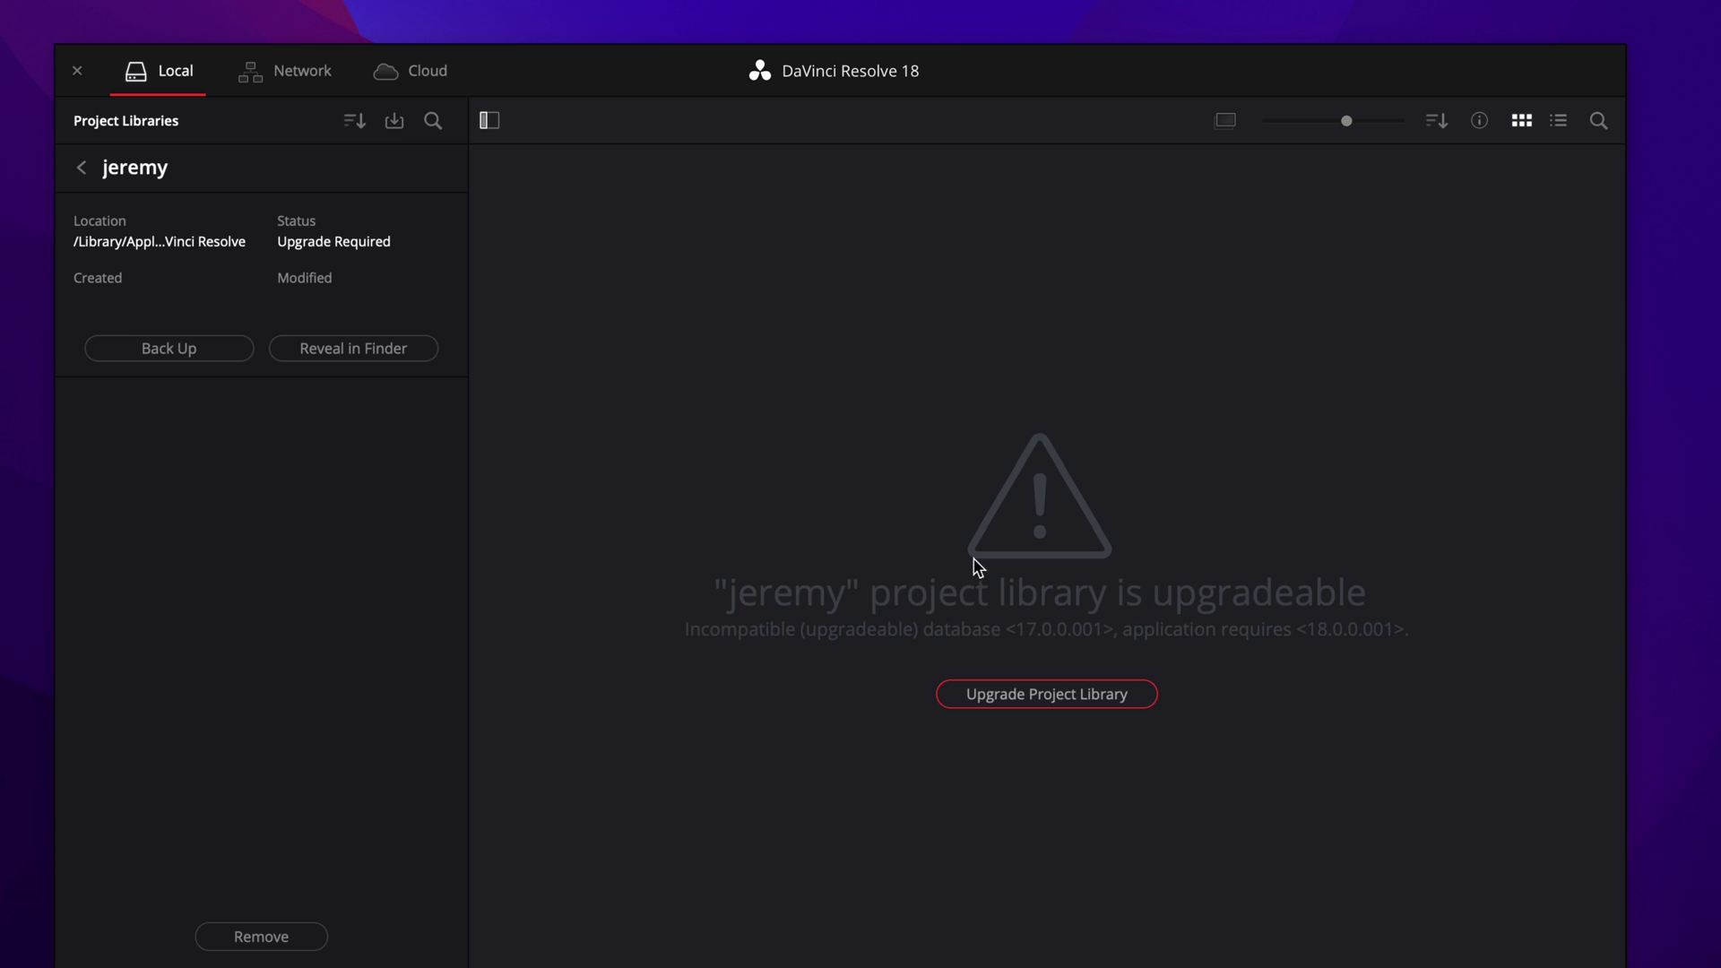
Confirm Upgrade Project Library and check the local library's projects and folders now listed
left_click(1037, 697)
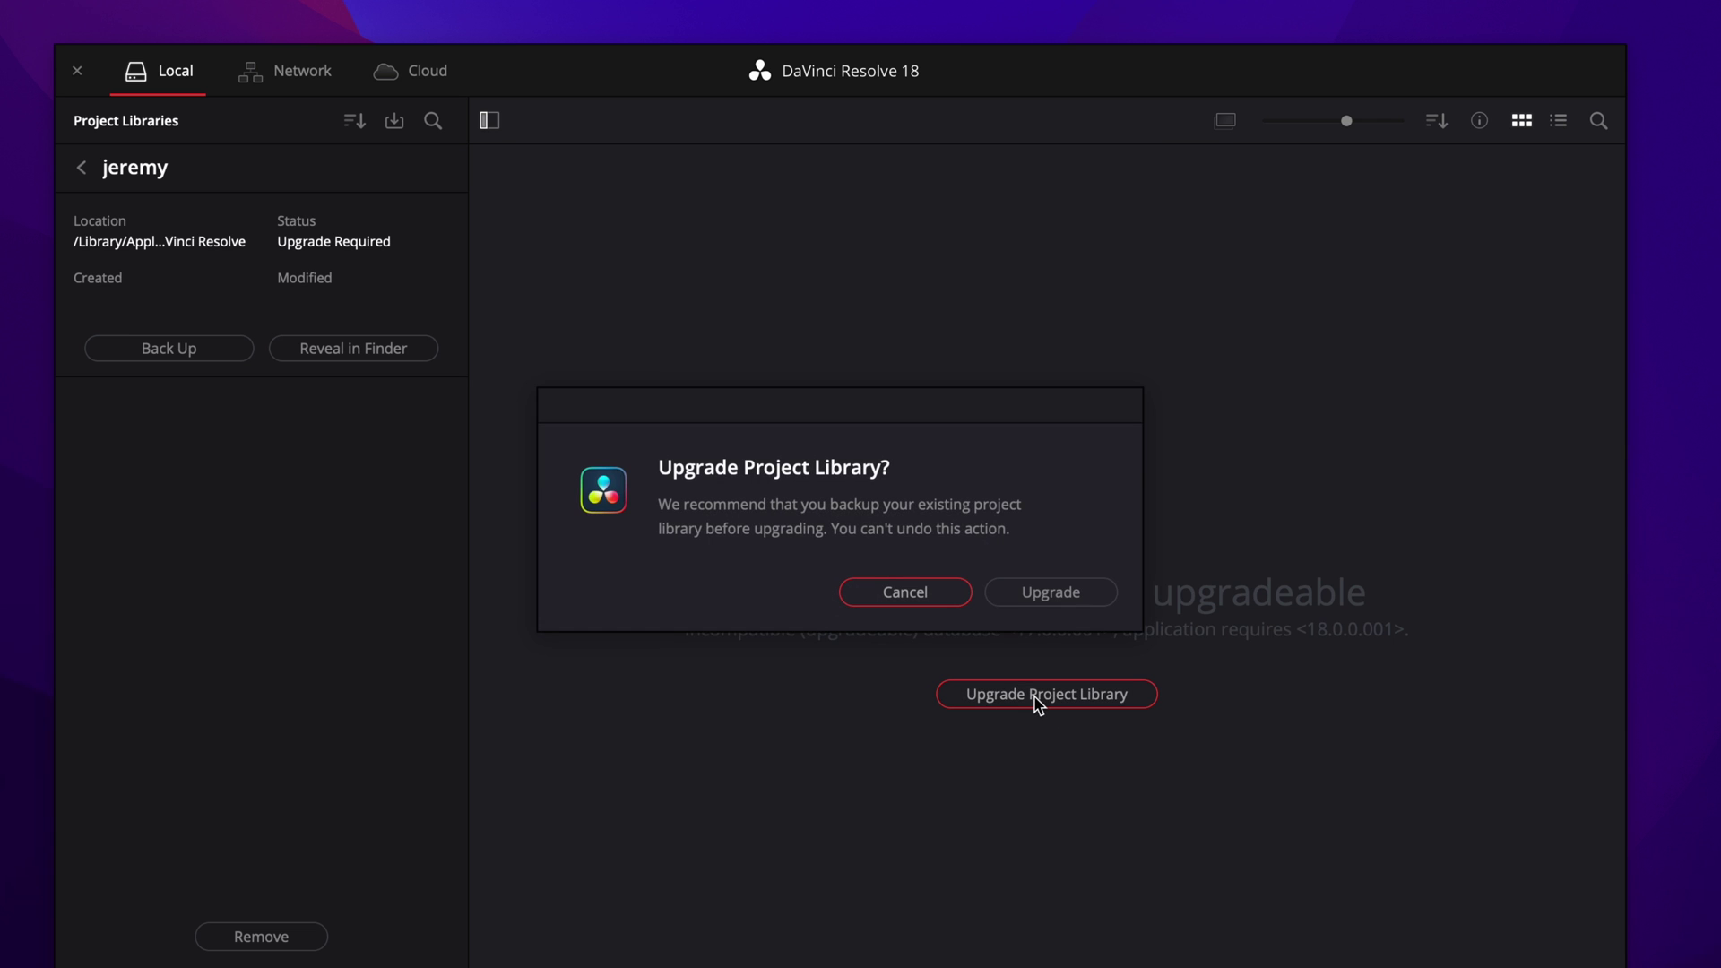
left_click(1028, 592)
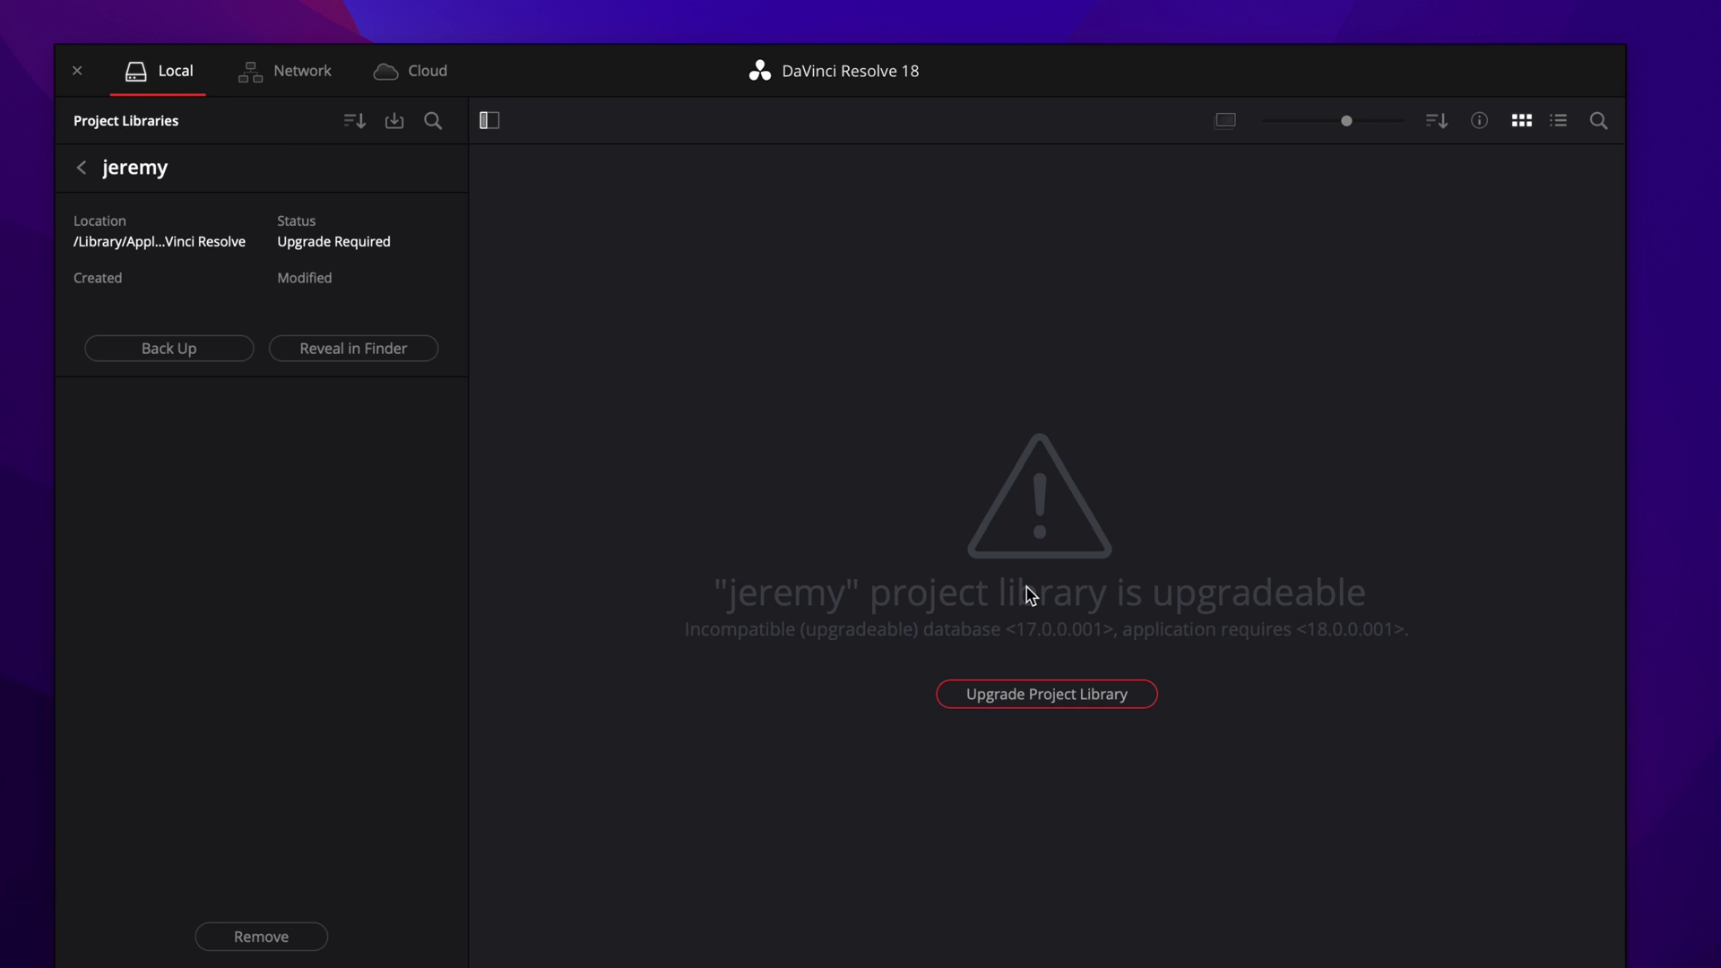
scroll(1192, 452, "down", 5)
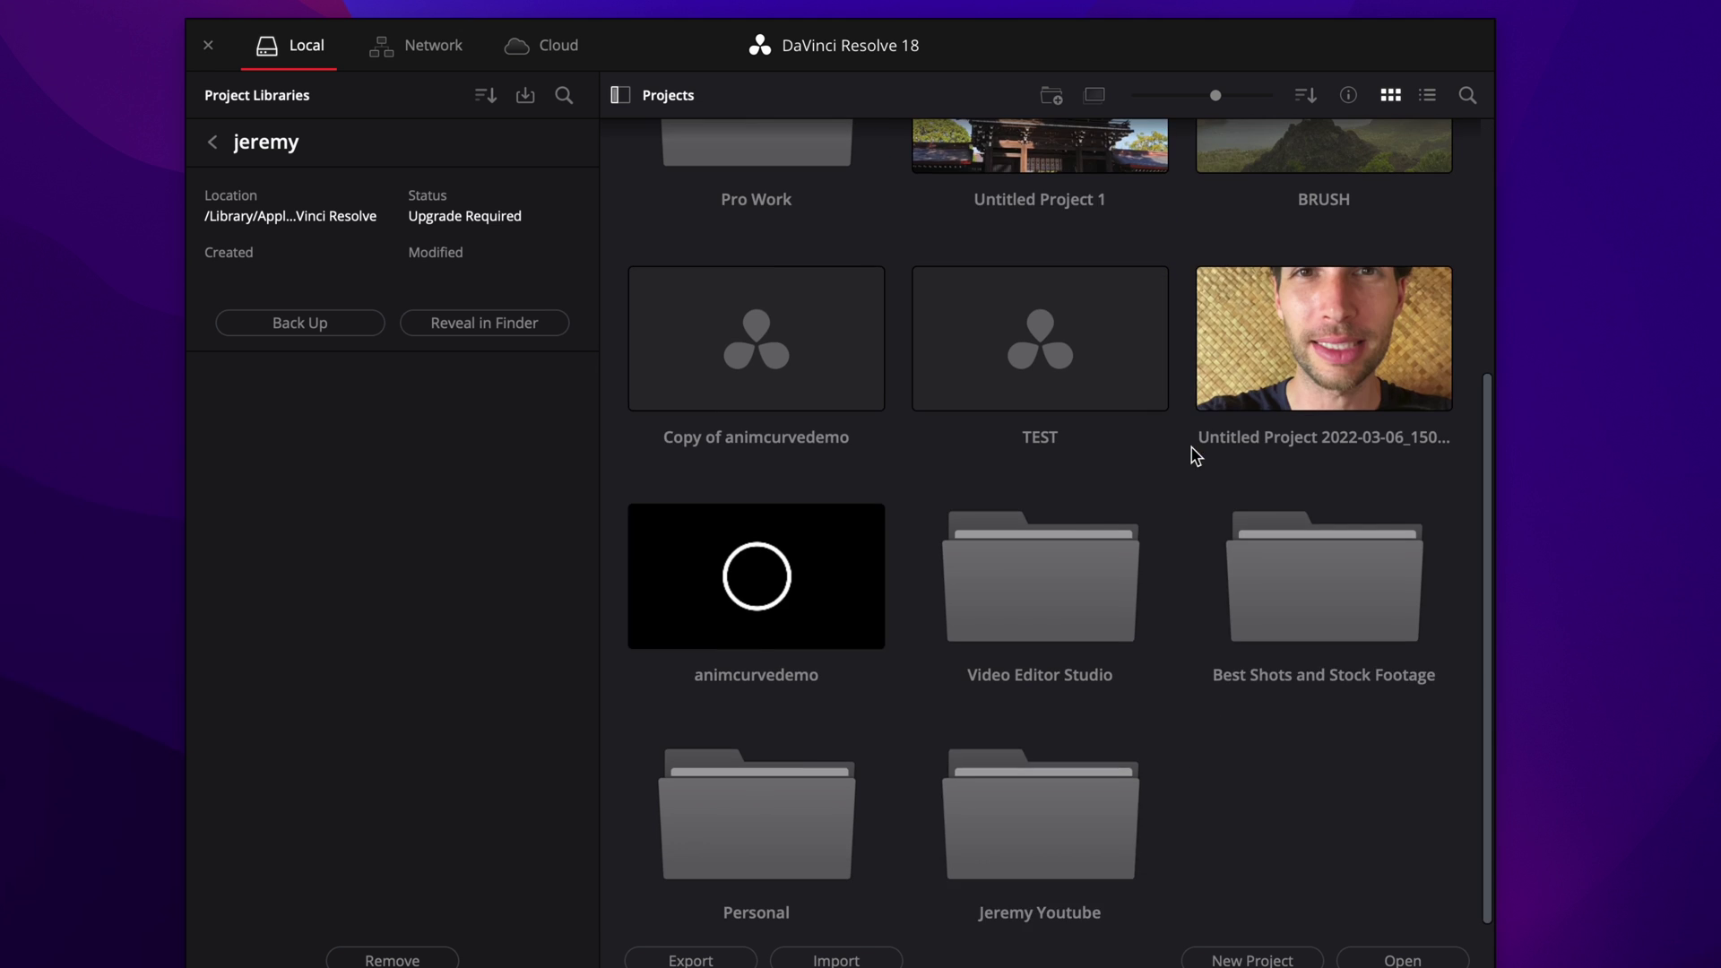
scroll(1040, 616, "up", 5)
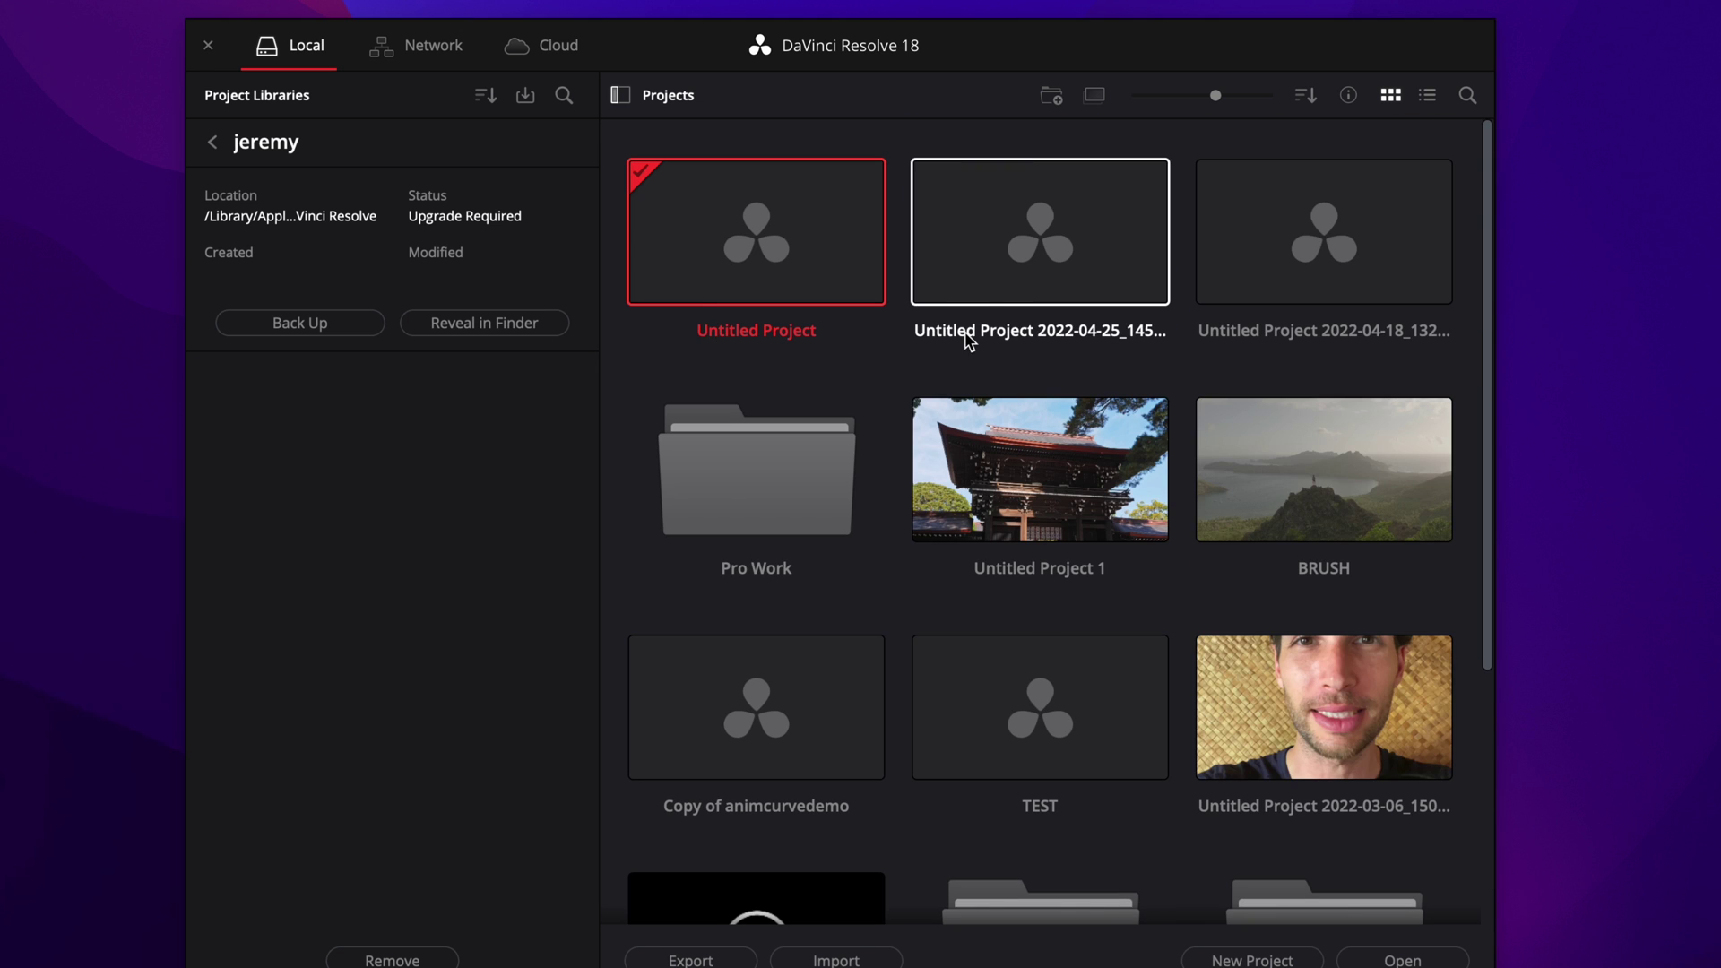
Open Untitled Project from the Project Manager grid into the editing workspace
double_click(754, 255)
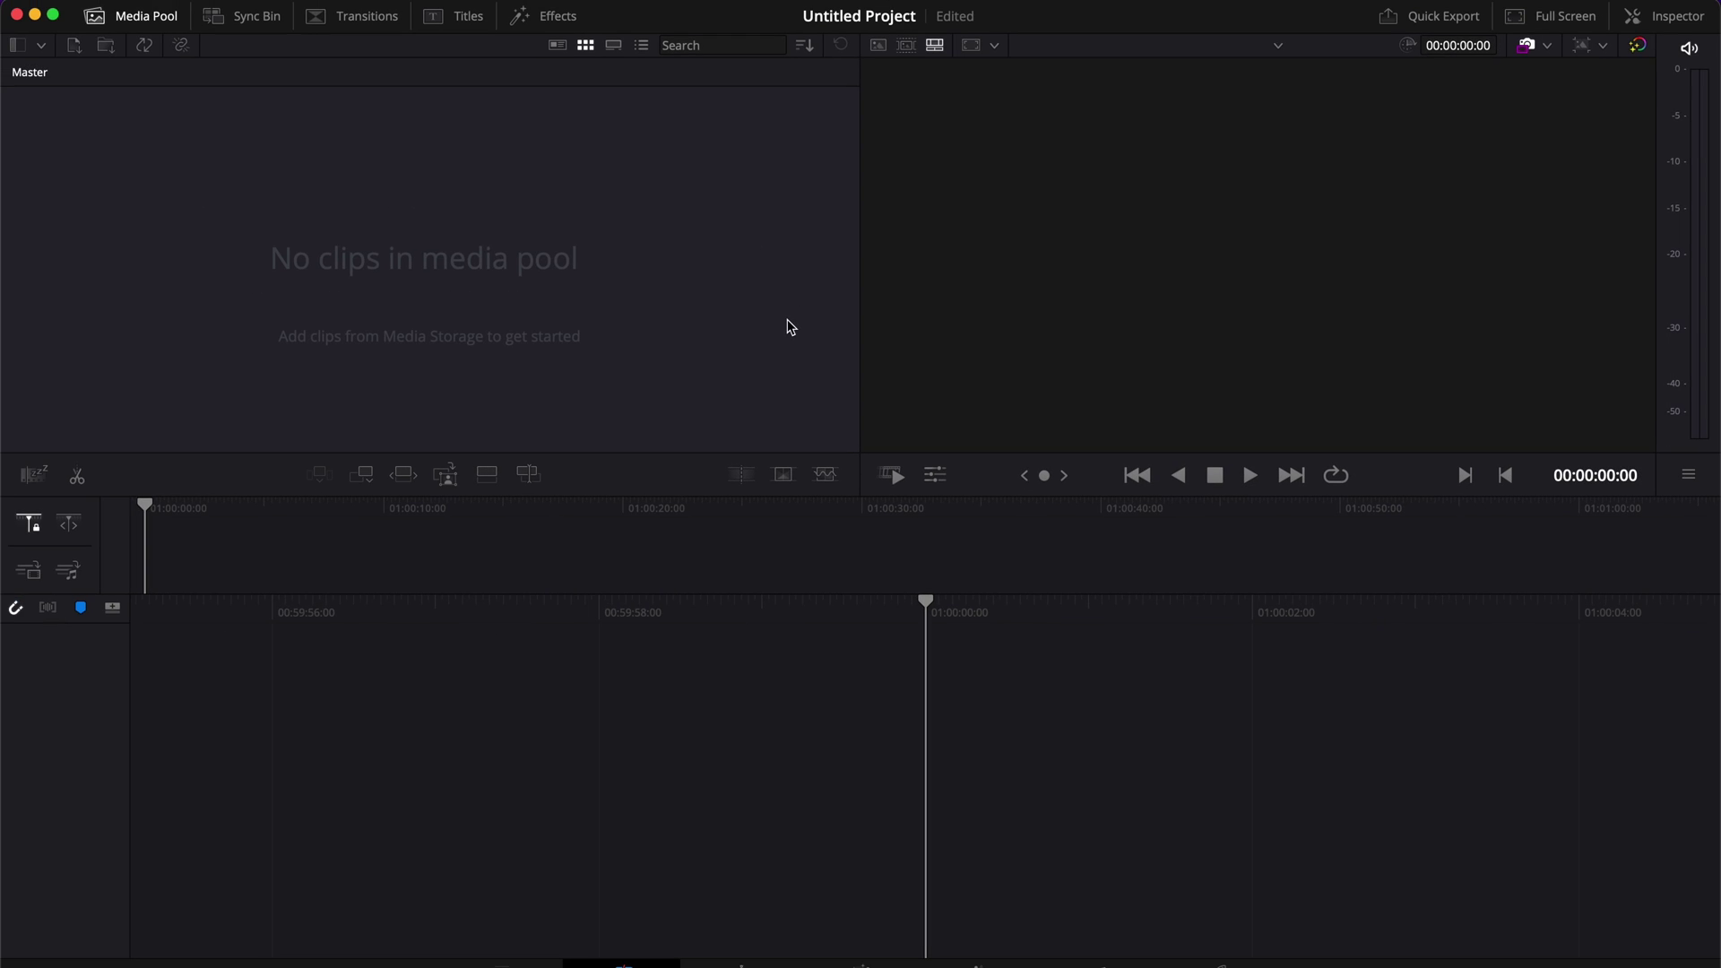